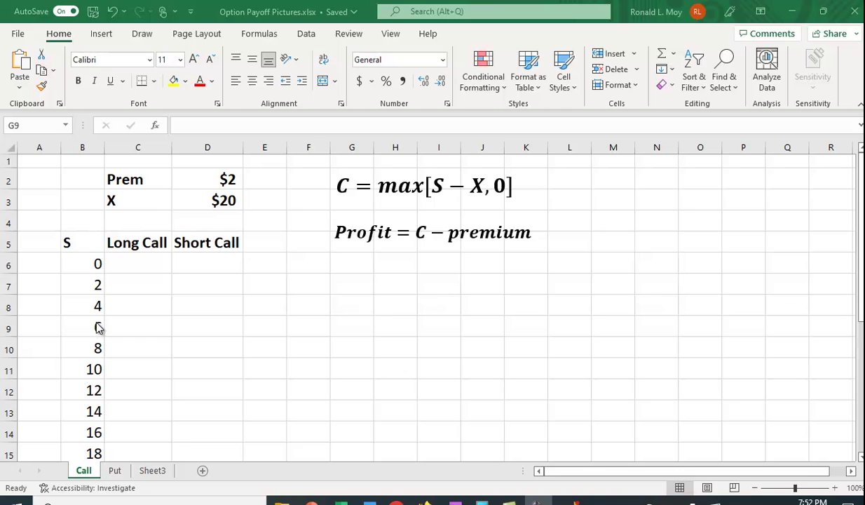
Enter =MAX(B6-D$3,0)-D$2 in C6 so the Long Call profit at stock price 0 shows ($2)
click(141, 264)
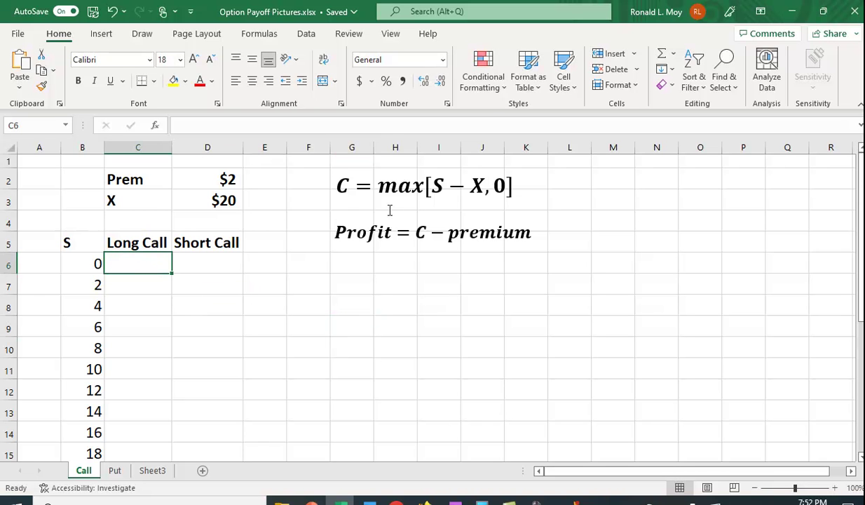
text(=max)
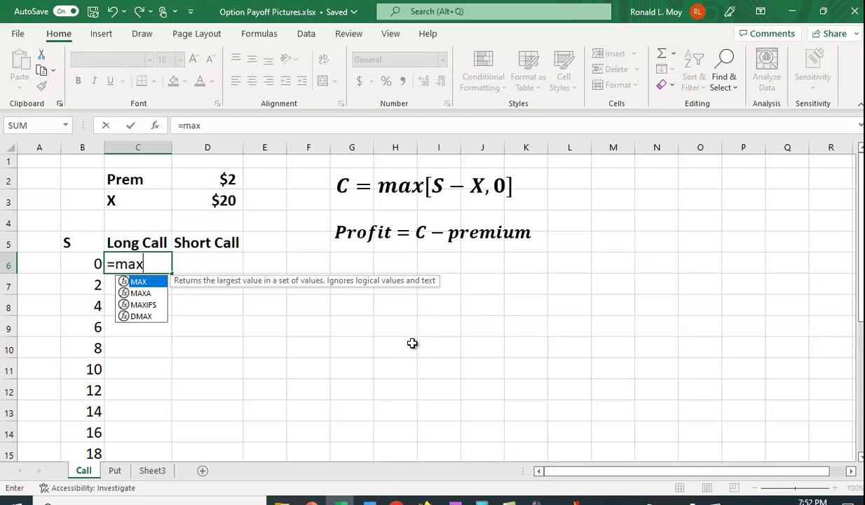
text(()
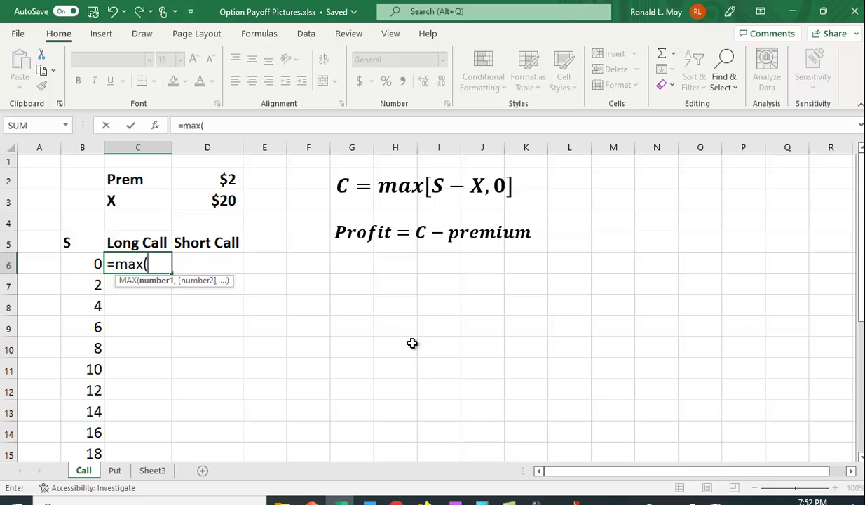
click(78, 261)
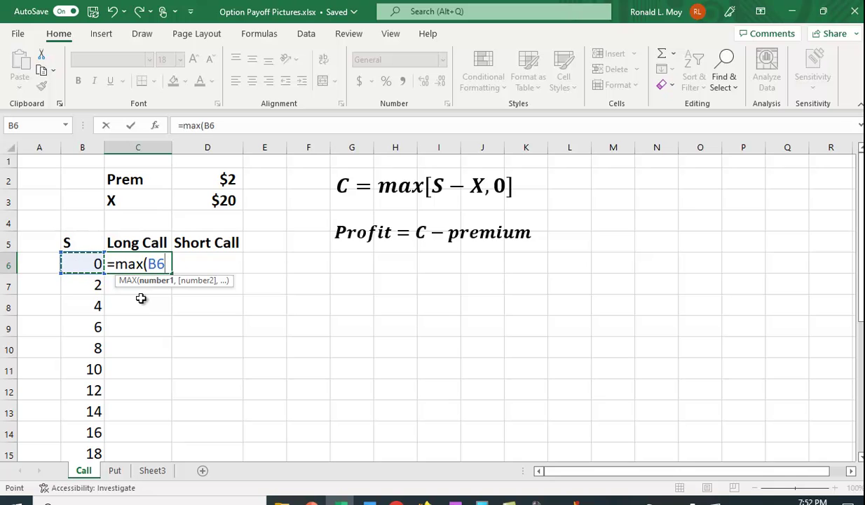
text(-D)
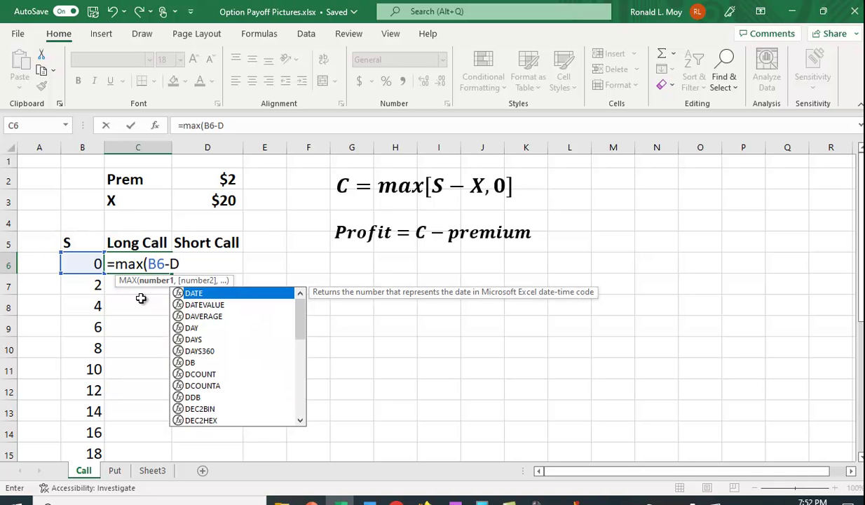
text($3)
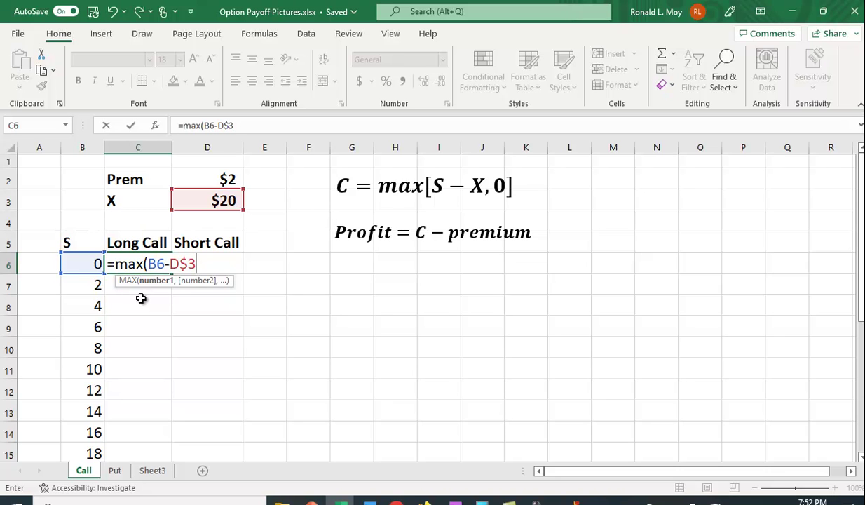
text(,0)
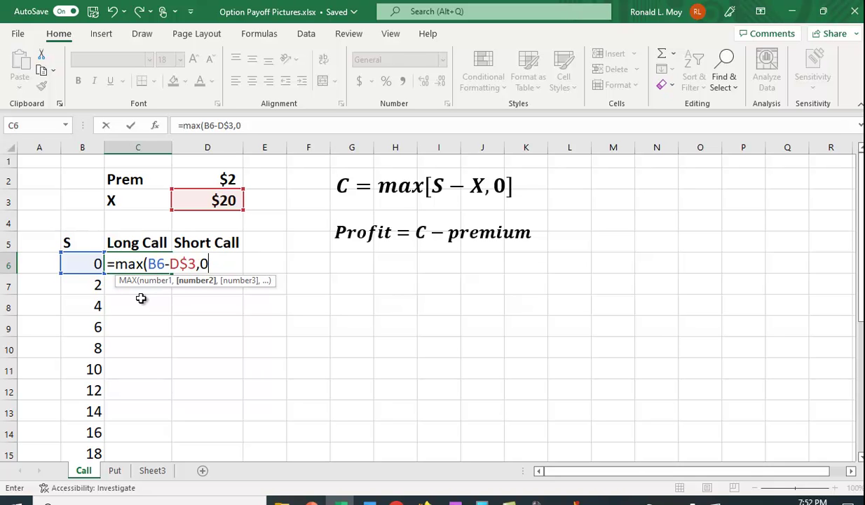
text())
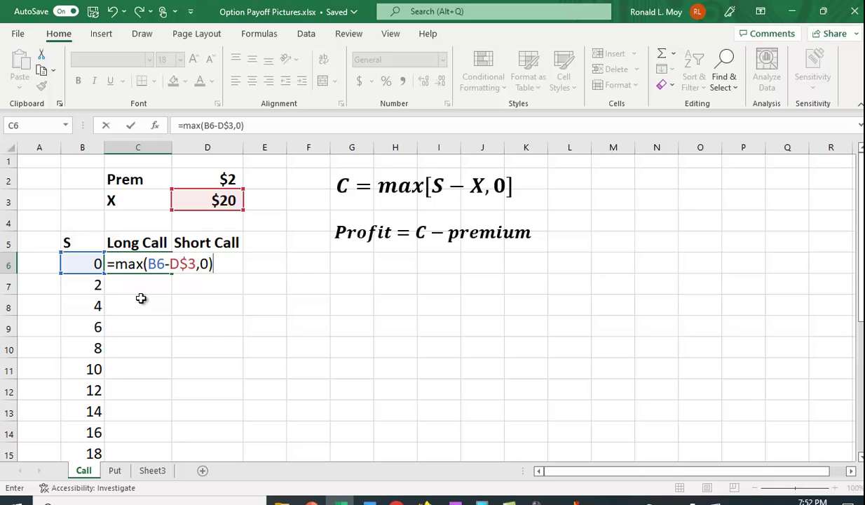
text(-)
text(d$2)
key(Return)
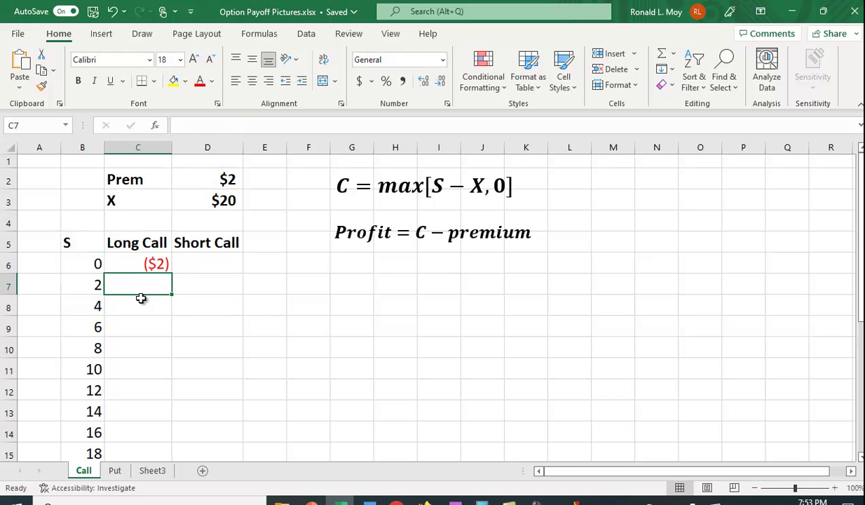
Copy the C6 Long Call formula down to C26, then check the copies at stock prices 20 and 22
click(152, 261)
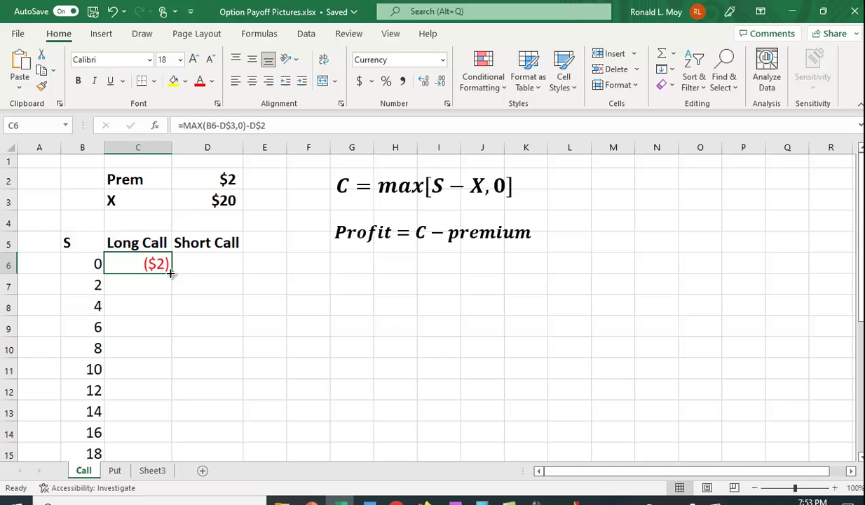
drag(171, 274, 173, 428)
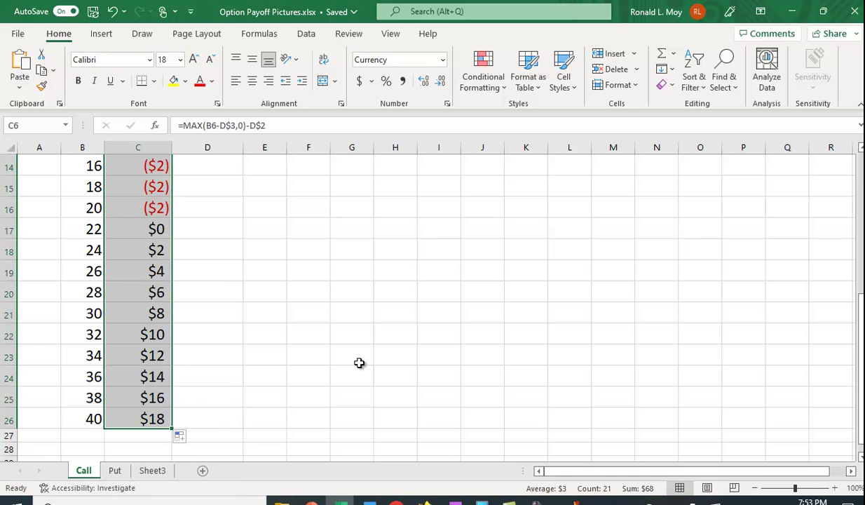
scroll(359, 363, up, 1)
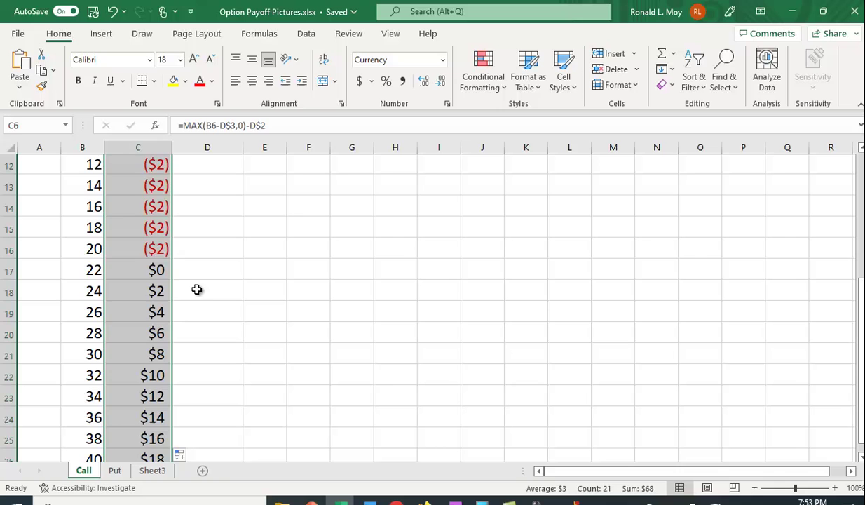
click(156, 251)
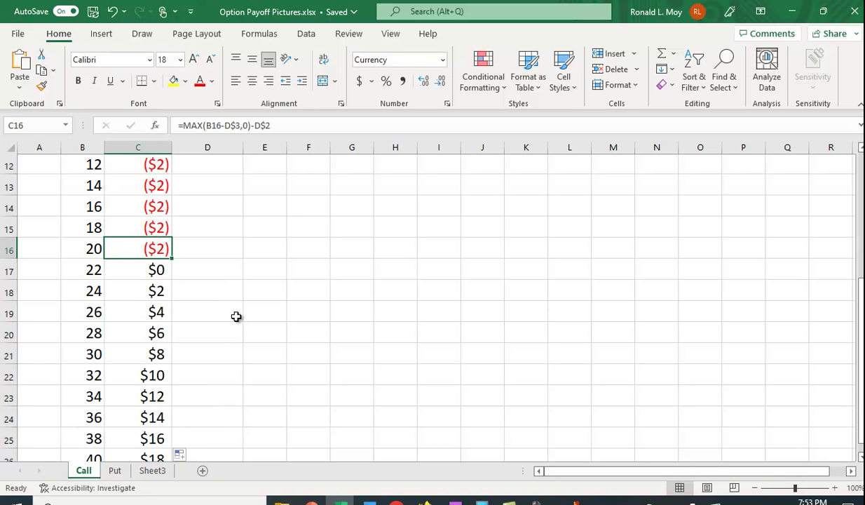
click(155, 272)
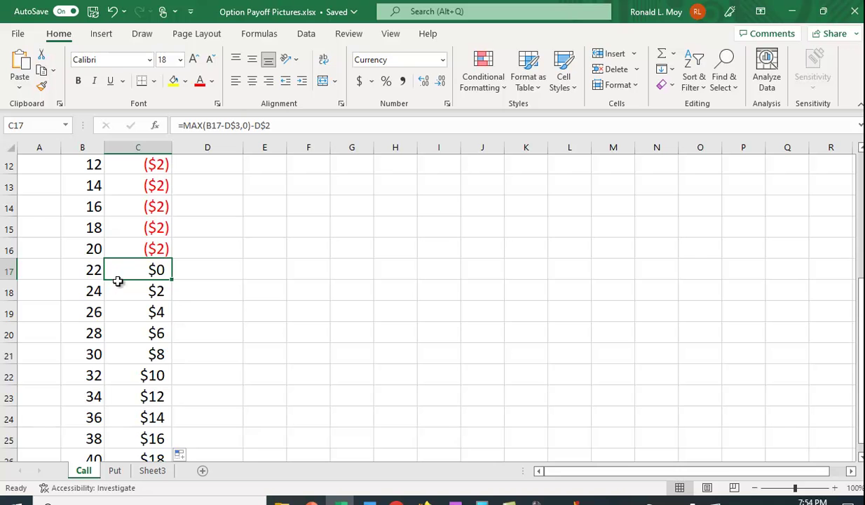
scroll(204, 328, up, 3)
scroll(203, 328, up, 1)
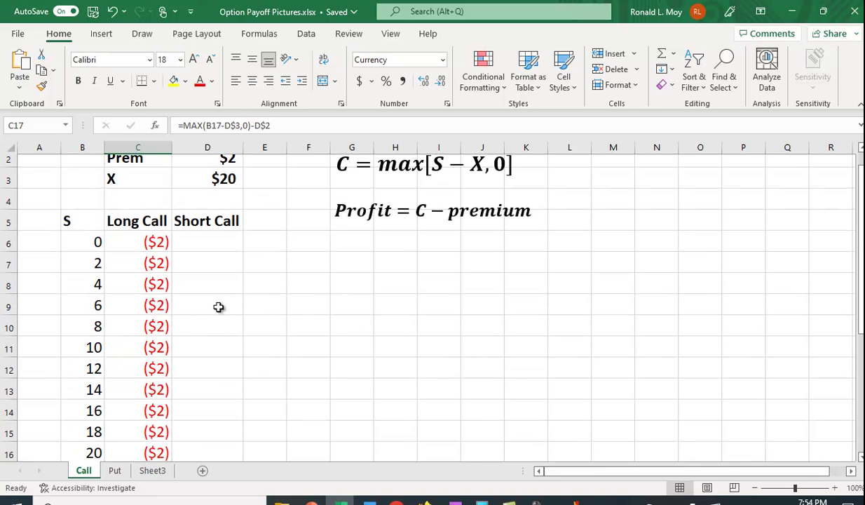
Enter =-C6 in D6 and fill it down to D26 for the Short Call profits
click(214, 244)
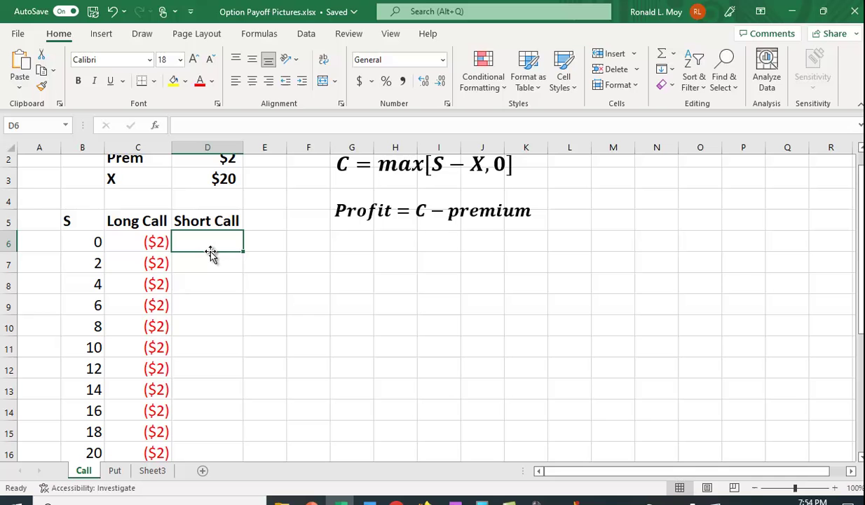
text(-)
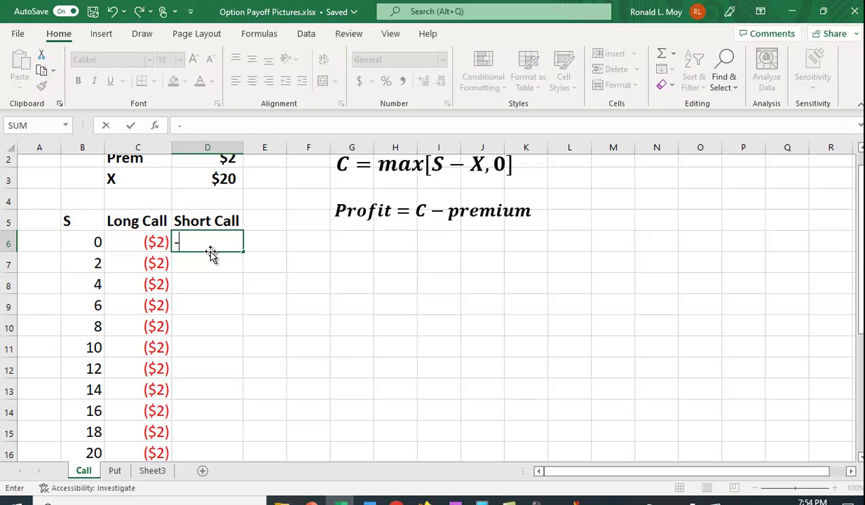
click(155, 241)
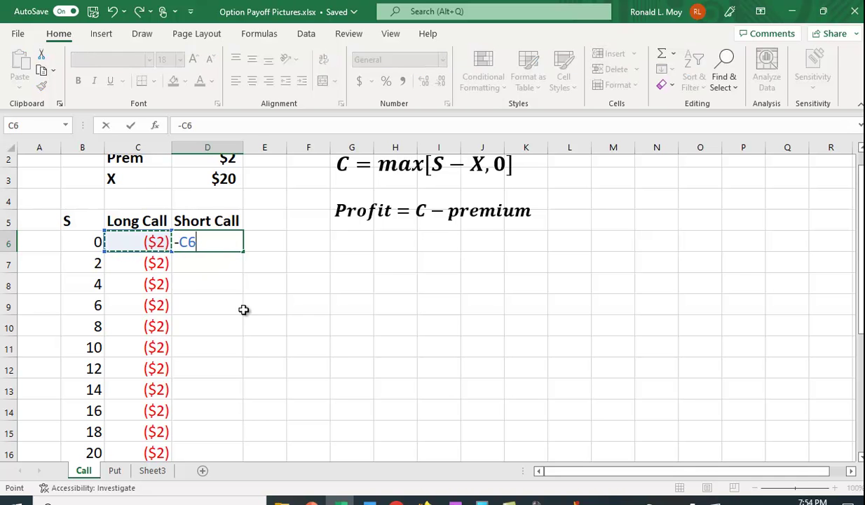
key(Return)
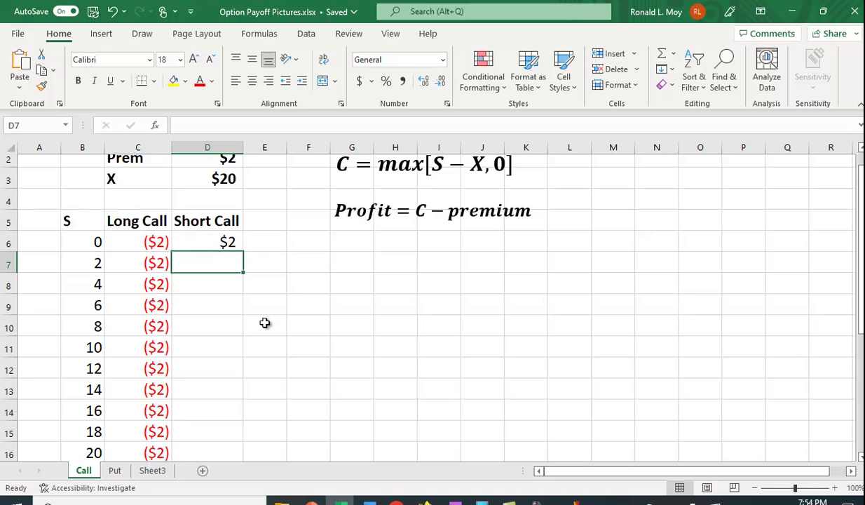
click(216, 243)
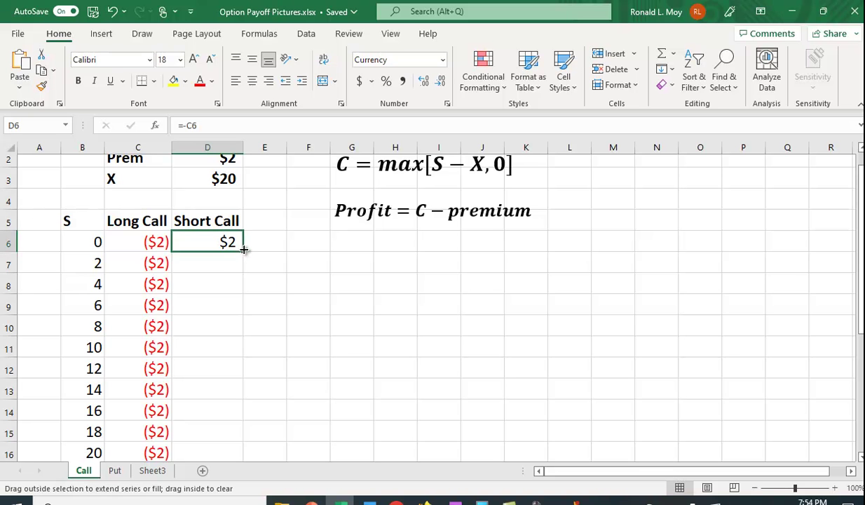
drag(243, 249, 247, 428)
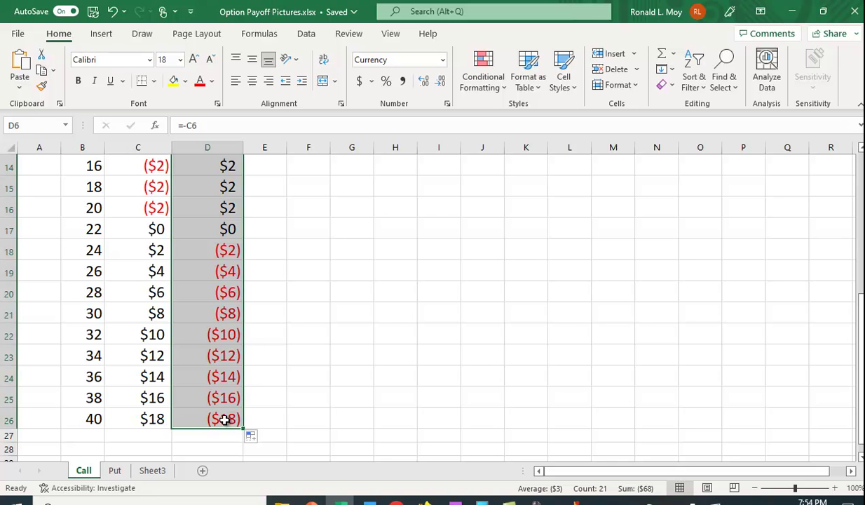
click(395, 411)
scroll(396, 410, up, 2)
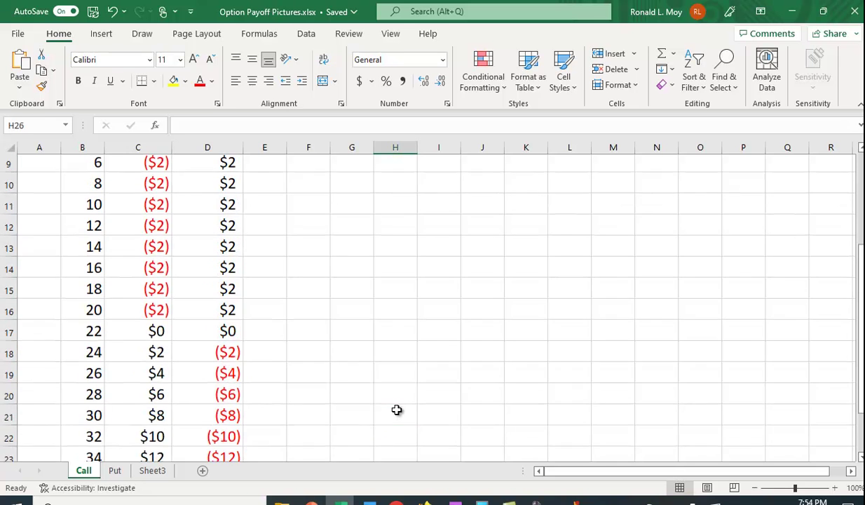
Select the S, Long Call and Short Call table (B5:D26) and insert a recommended Line chart
scroll(397, 410, up, 3)
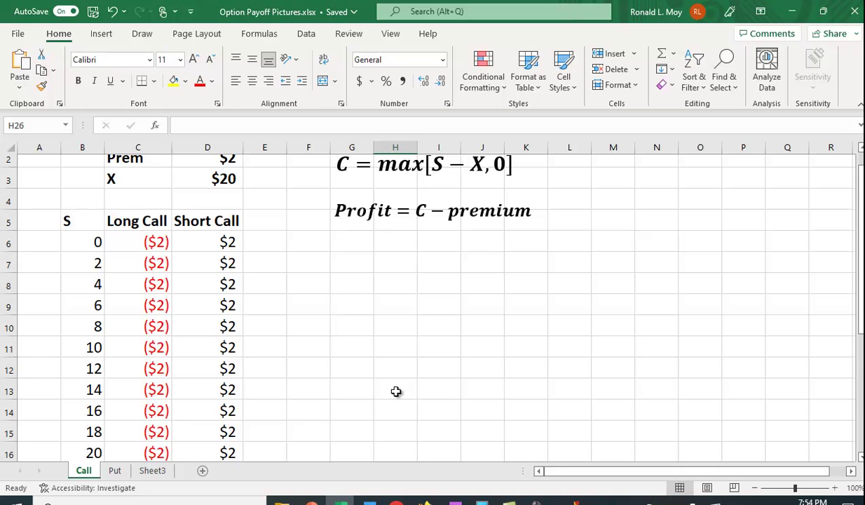
click(80, 223)
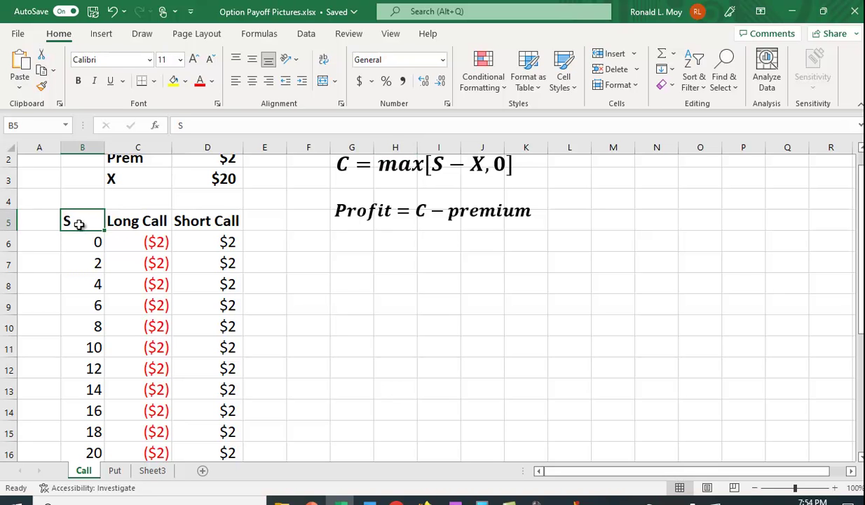
drag(79, 223, 233, 430)
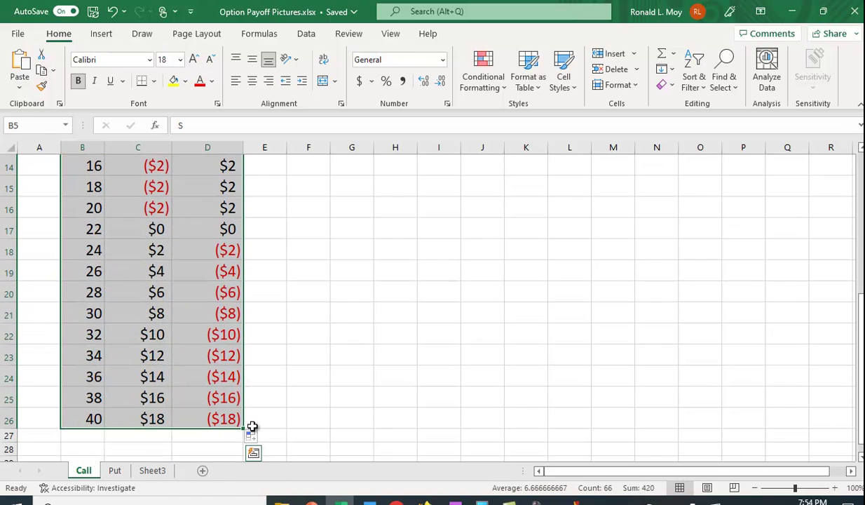
click(97, 40)
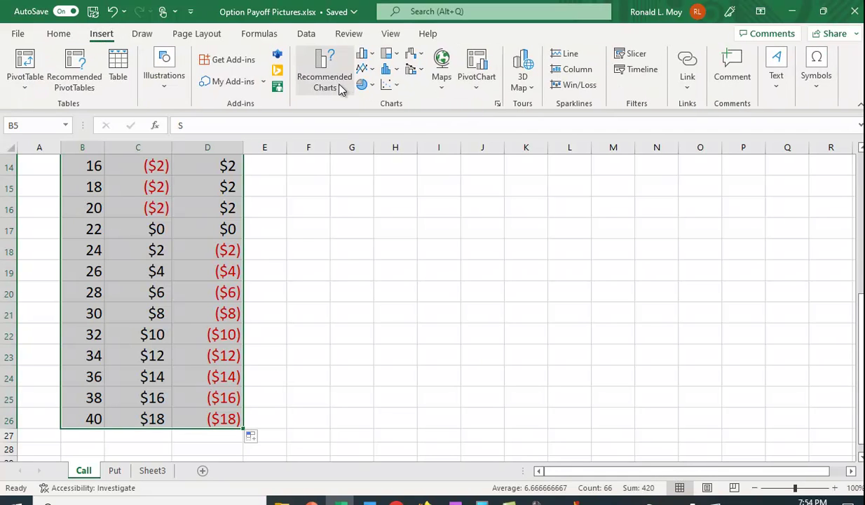
click(315, 68)
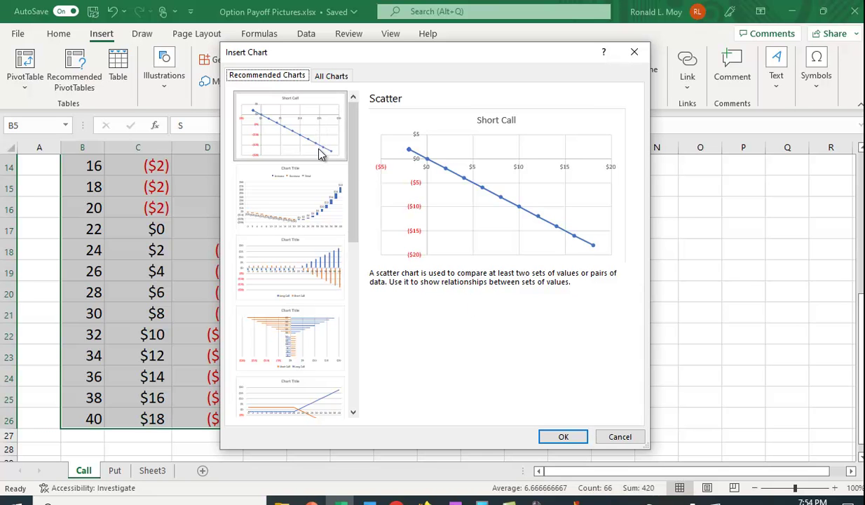
click(301, 401)
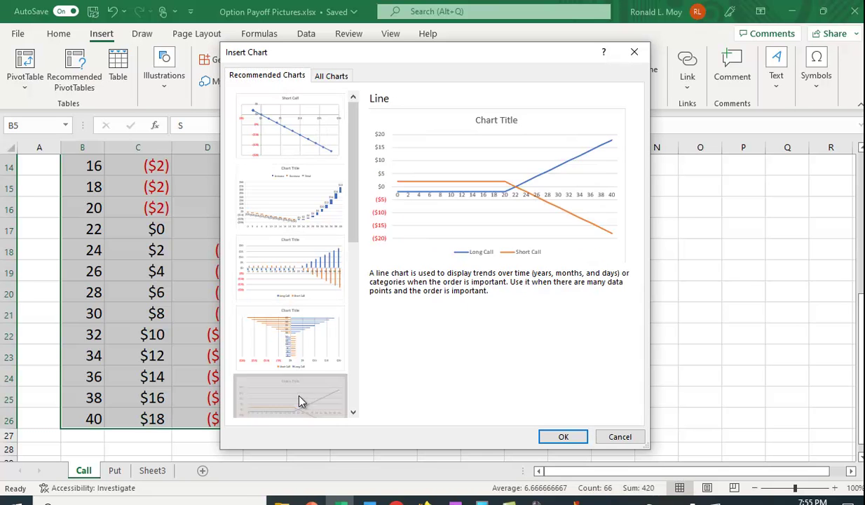
click(564, 436)
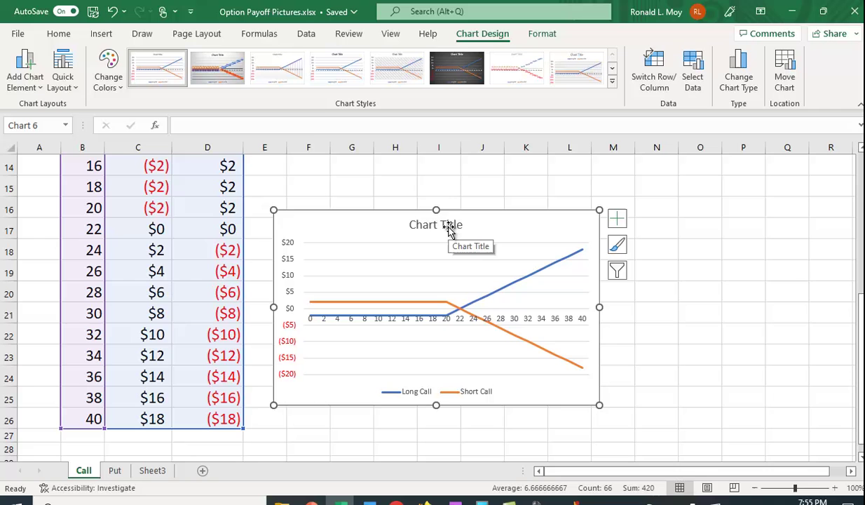
Filter the chart so it shows only the Long Call series
click(617, 275)
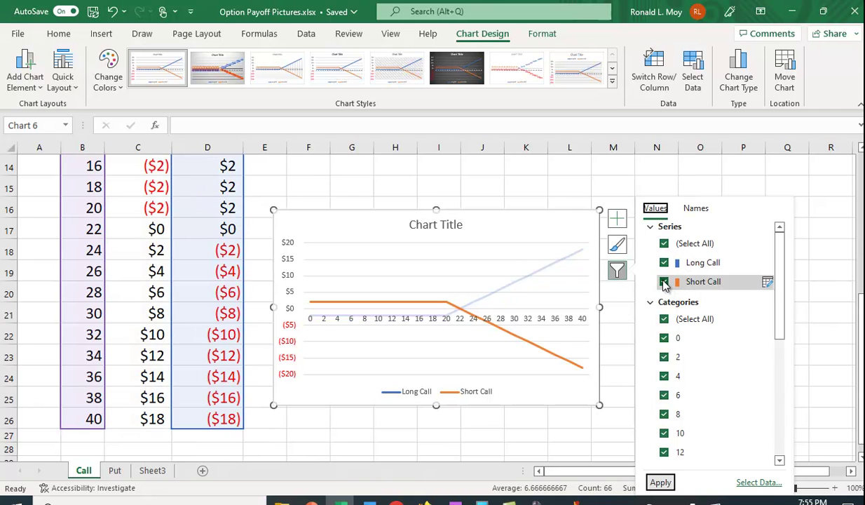
click(664, 282)
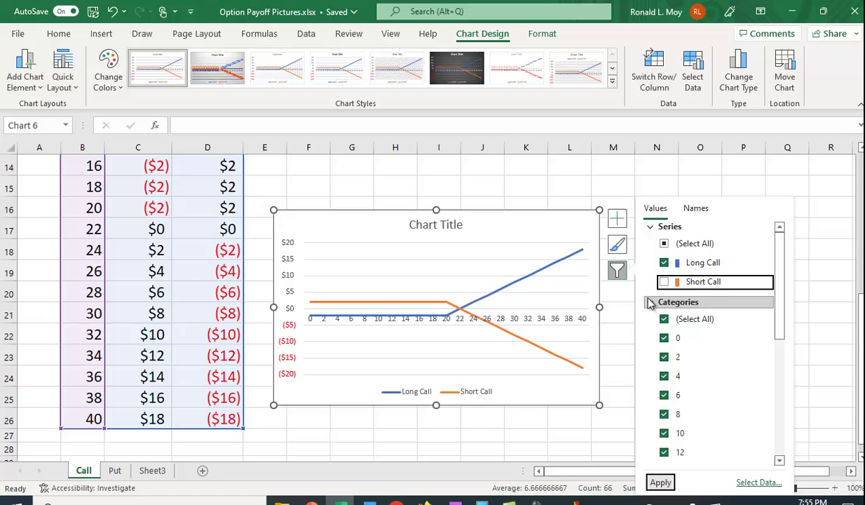
click(665, 485)
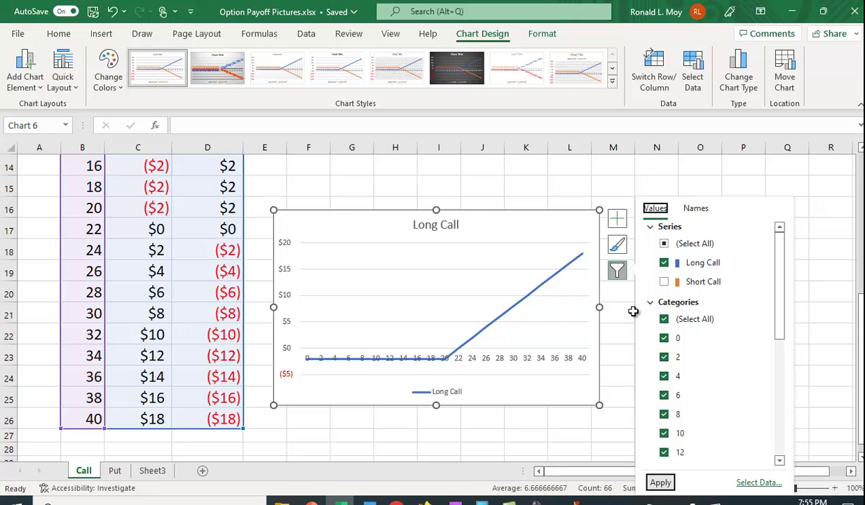
Switch the filter to show Short Call alone, then restore both call series
click(663, 282)
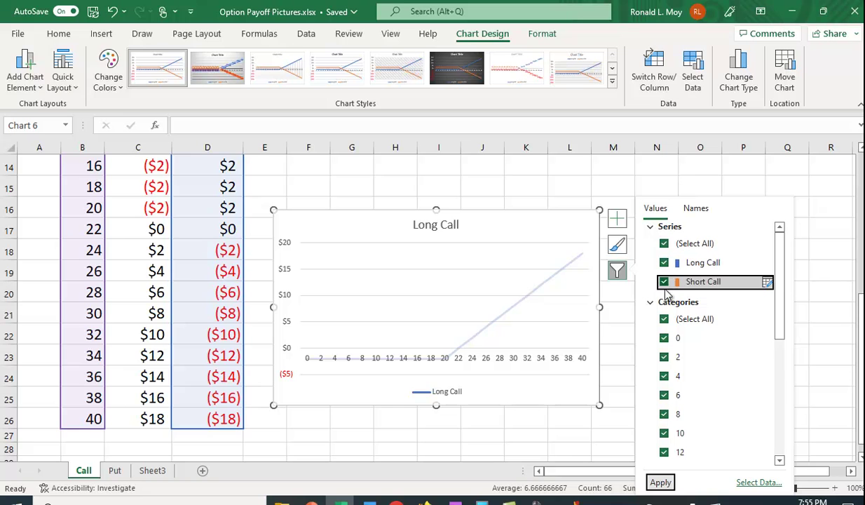
click(663, 263)
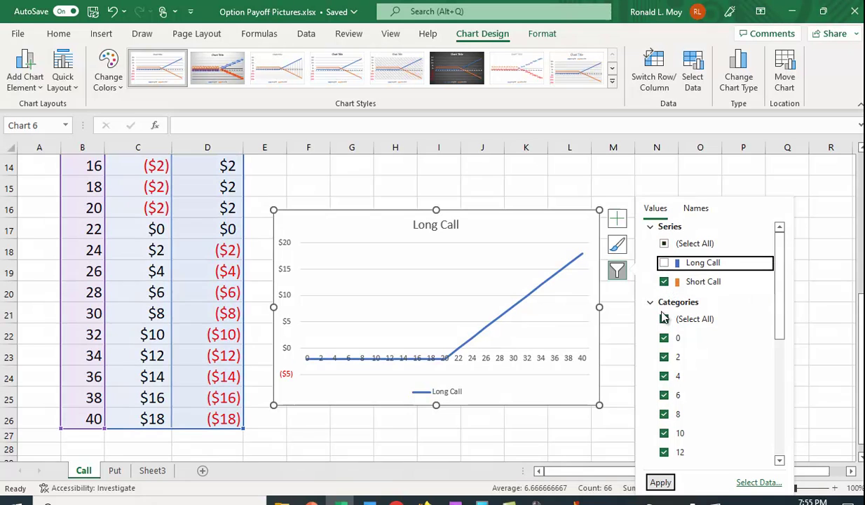
click(660, 481)
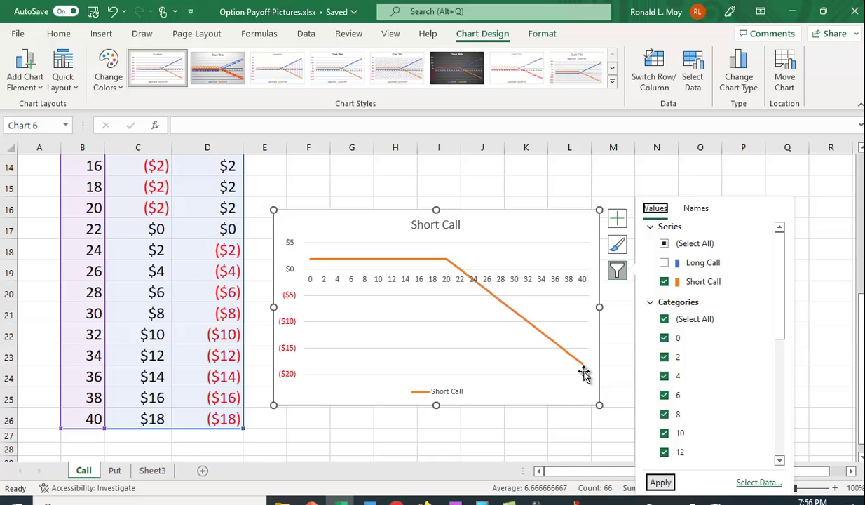
click(664, 262)
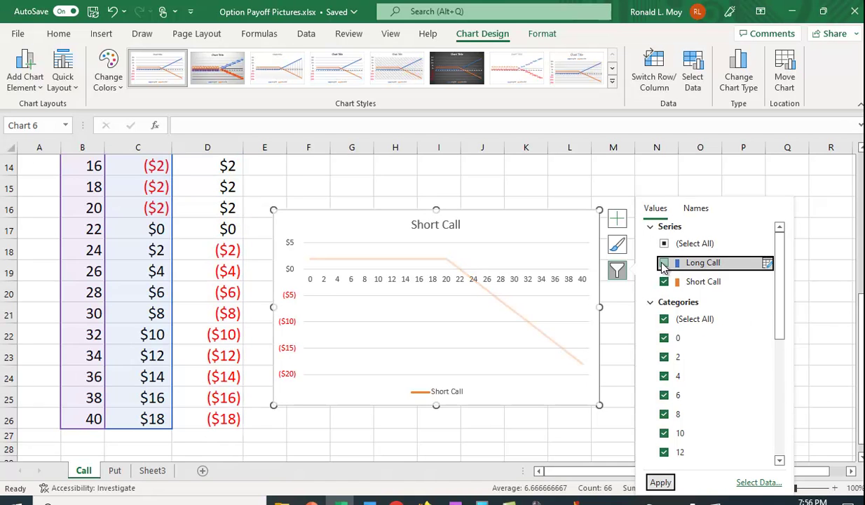
click(660, 482)
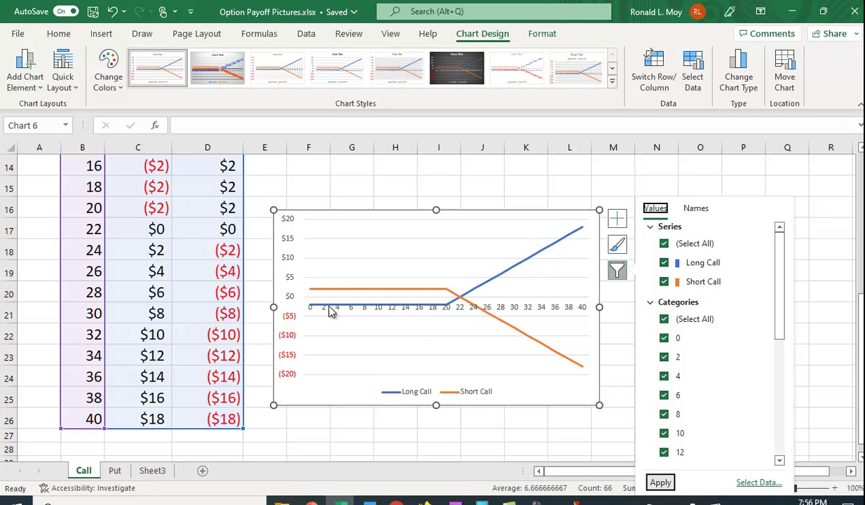
Read values along the two call payoff lines, deselect the chart, and scroll through the finished sheet
mouse_move(326, 296)
mouse_move(461, 298)
mouse_move(549, 257)
click(607, 431)
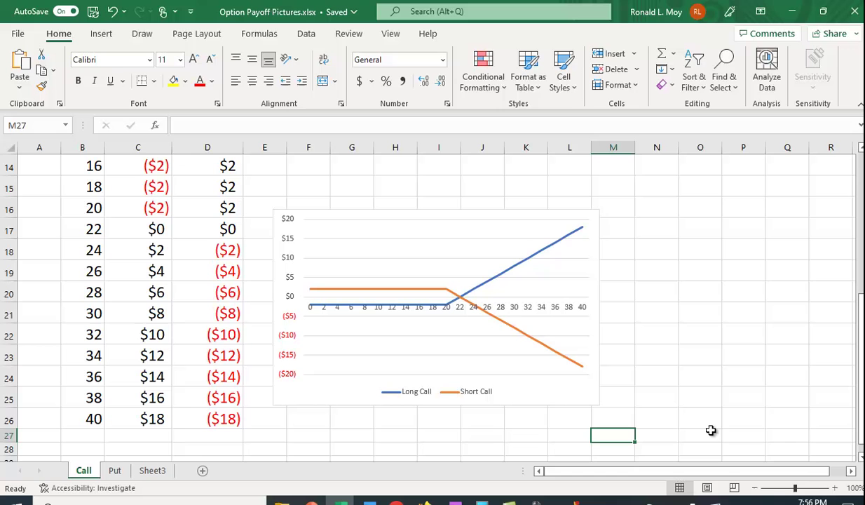
scroll(259, 279, up, 3)
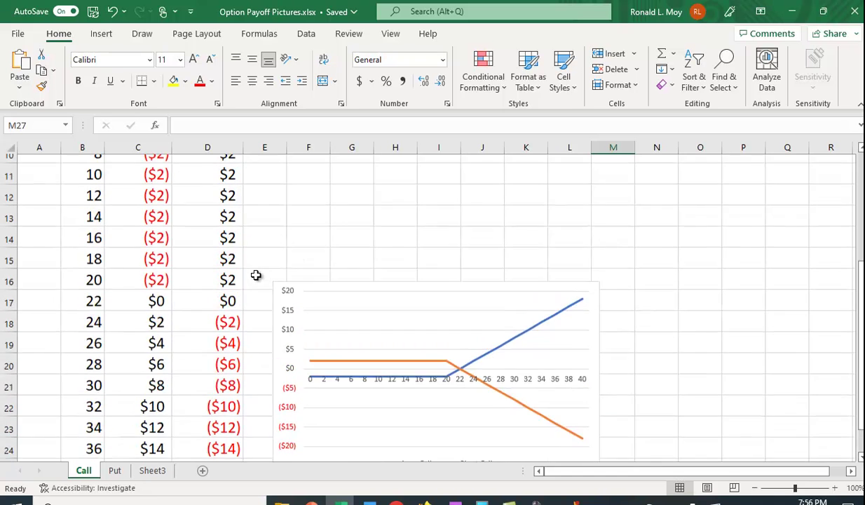
scroll(259, 278, up, 2)
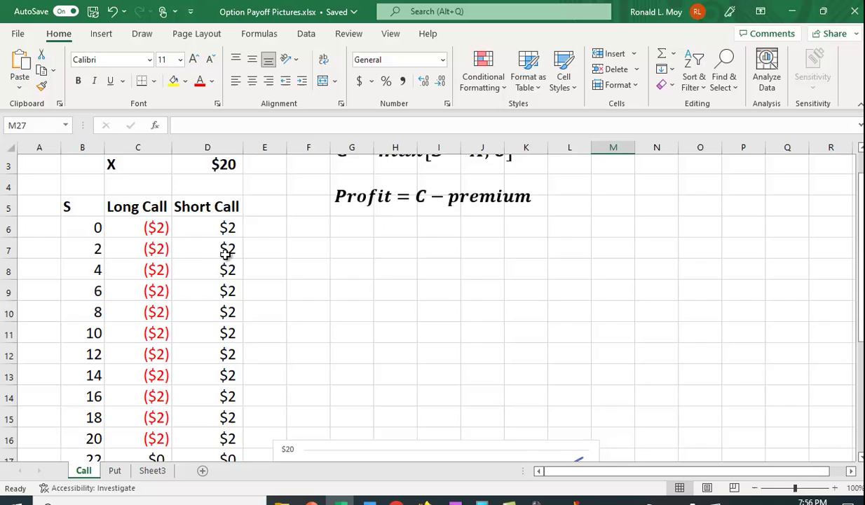
scroll(225, 254, down, 1)
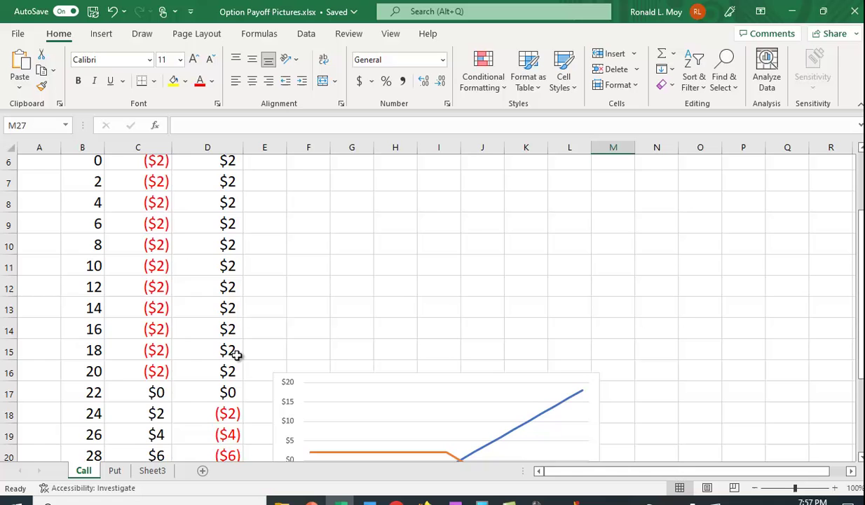
scroll(249, 348, down, 2)
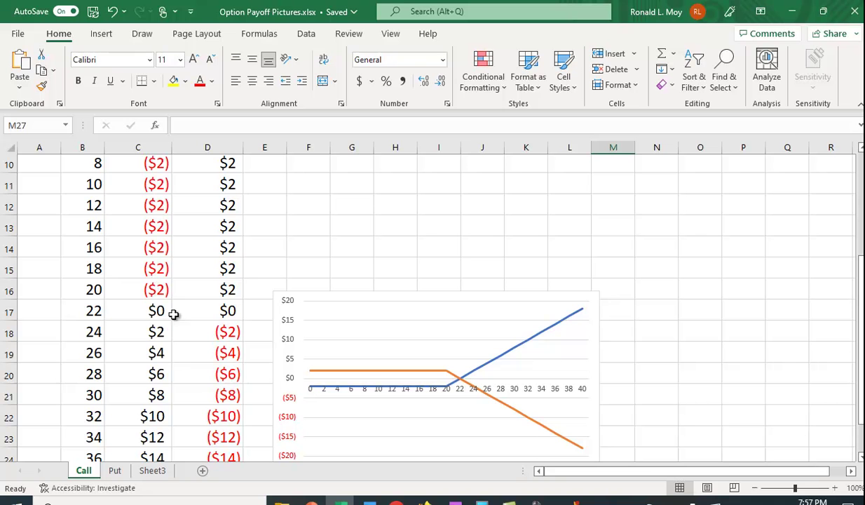
Switch to the Put sheet and look over its empty Long Put and Short Put columns C6:D26
click(116, 473)
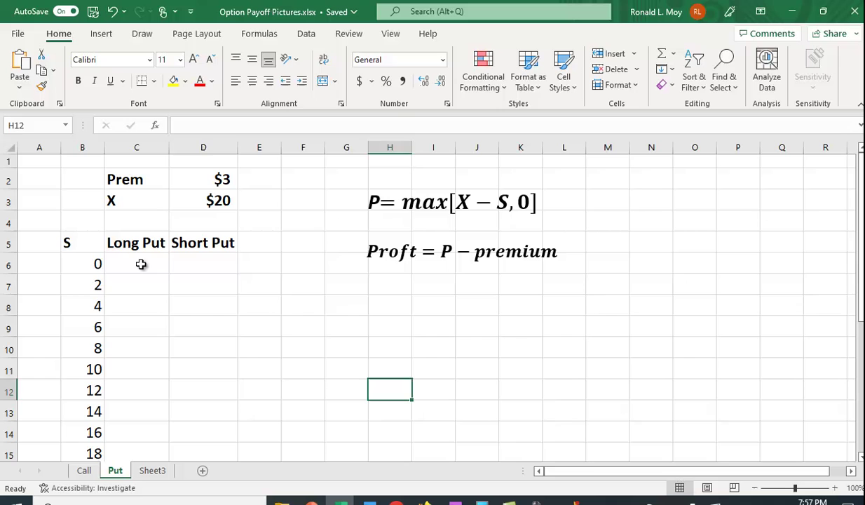
drag(141, 265, 217, 433)
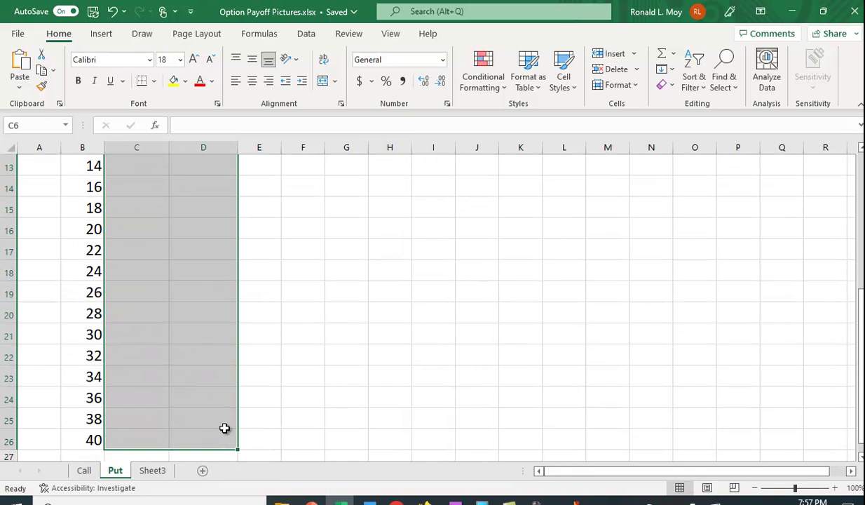
click(370, 308)
scroll(421, 329, up, 2)
scroll(469, 348, up, 3)
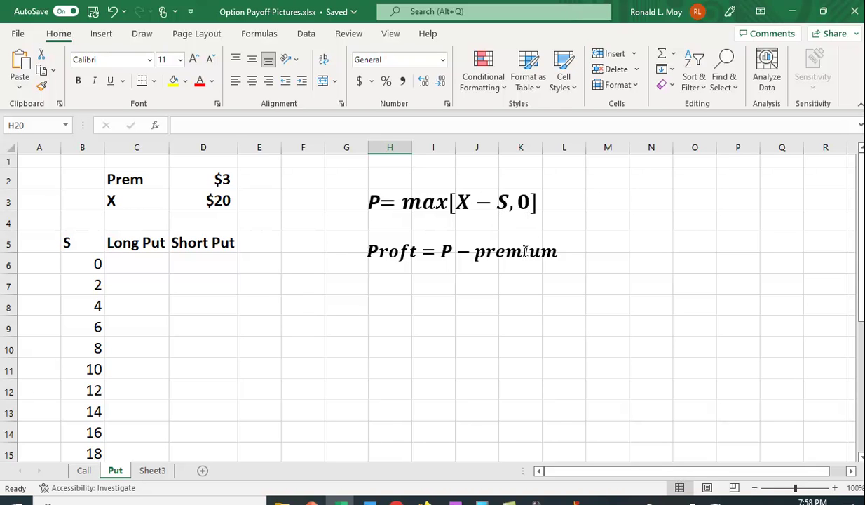
Enter =MAX(D$3-B6,0)-D$2 in C6 so the Long Put profit at stock price 0 shows $17
click(125, 266)
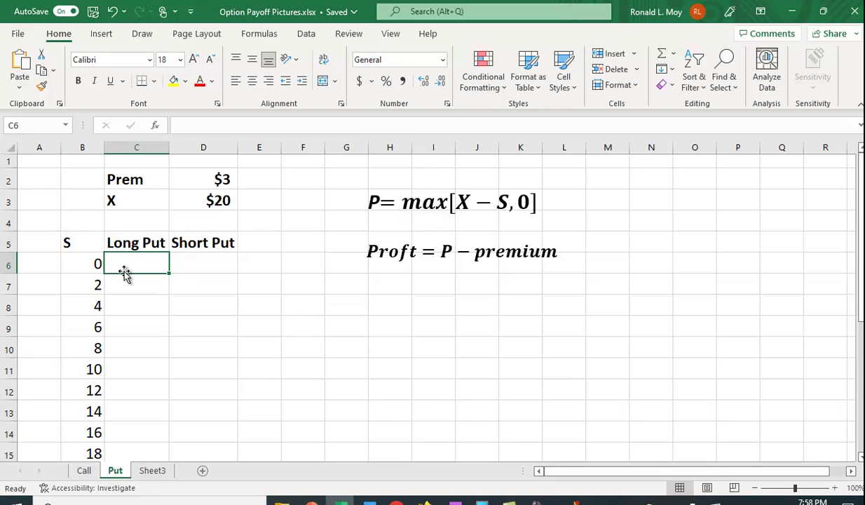
text(=max()
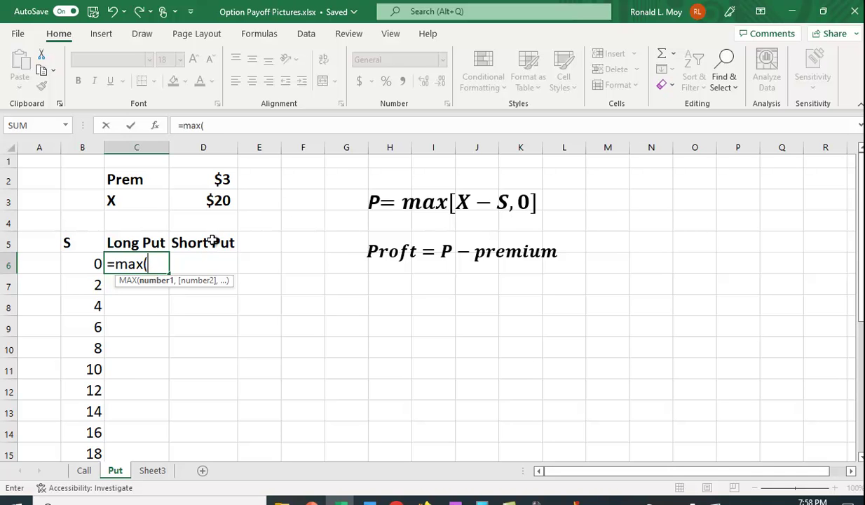
text(D$3-)
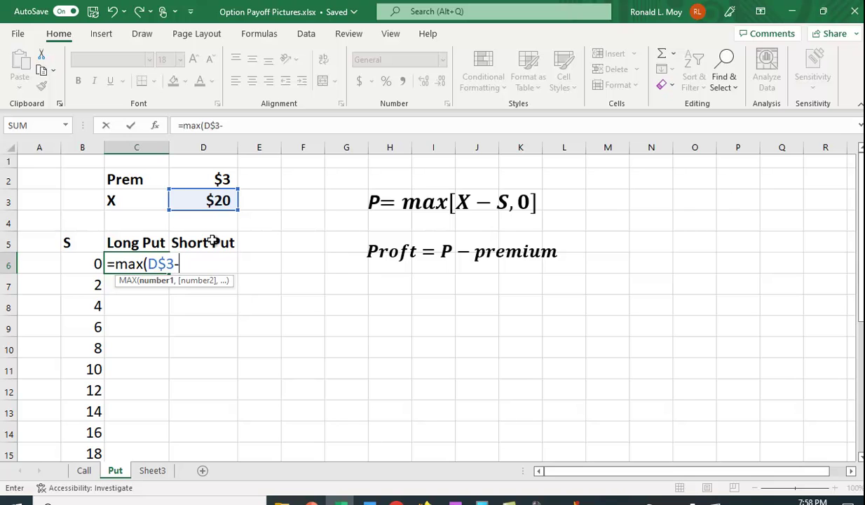
click(87, 261)
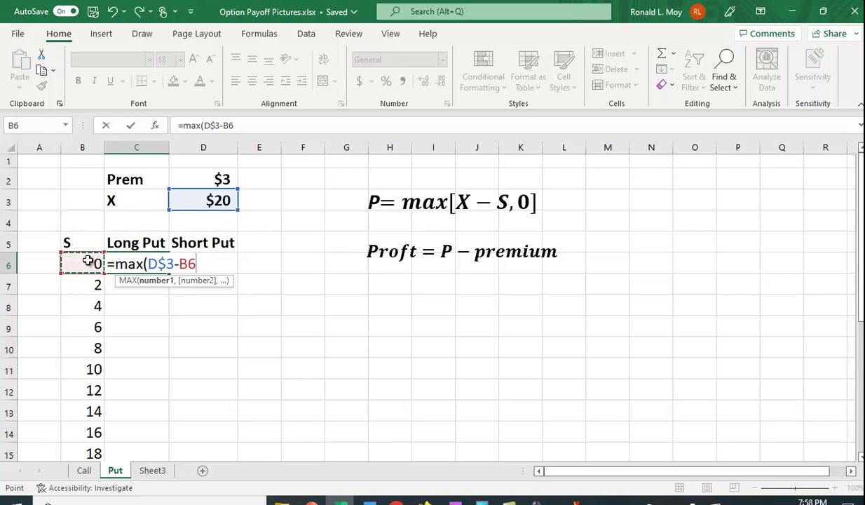
text(,0)
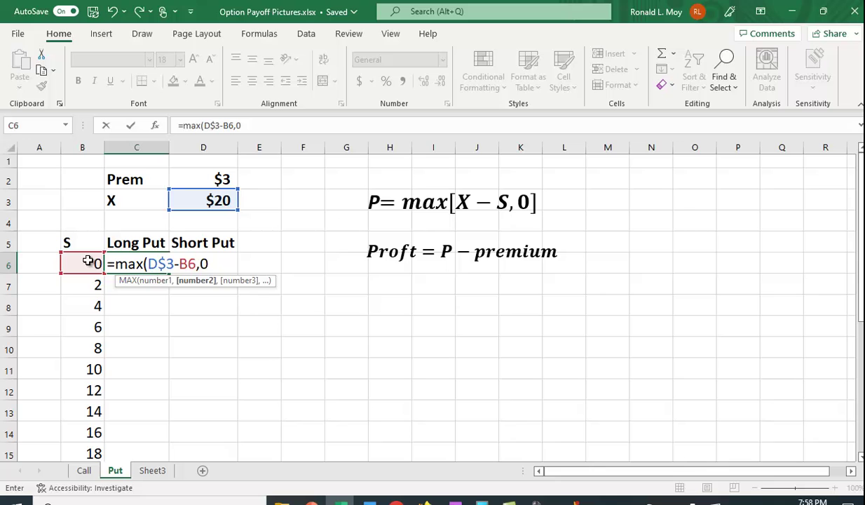
text())
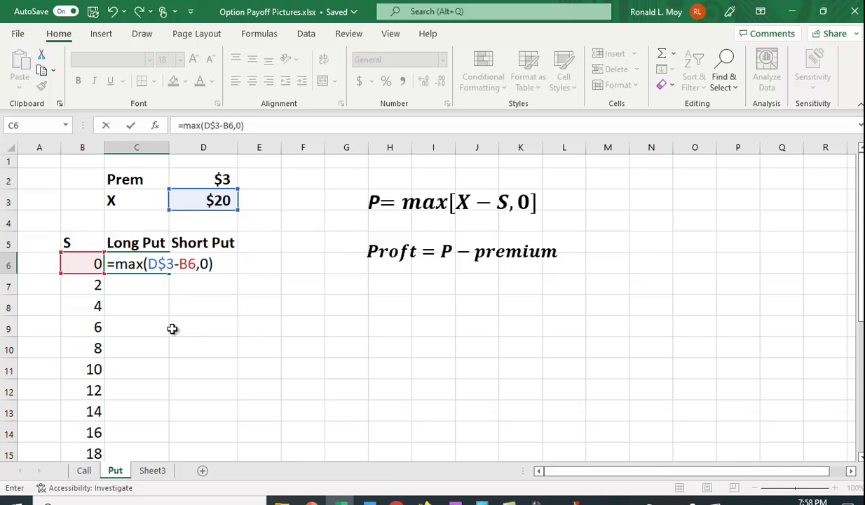
text(-D)
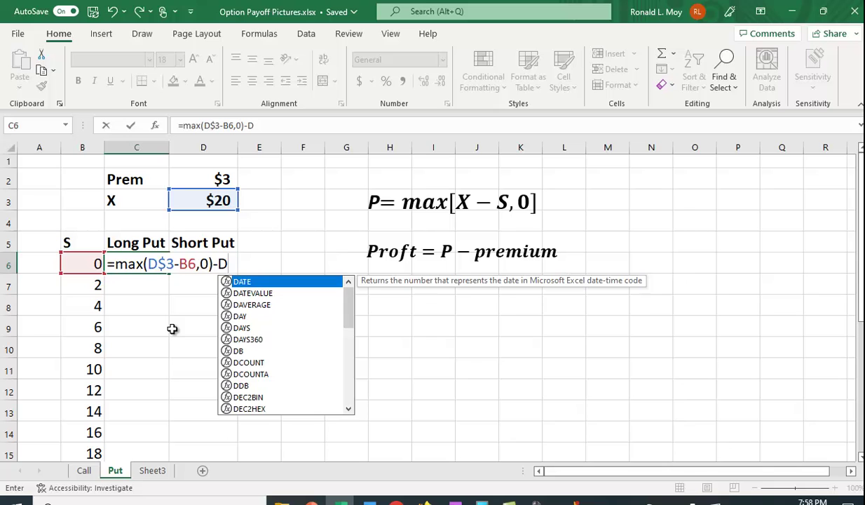
text($2)
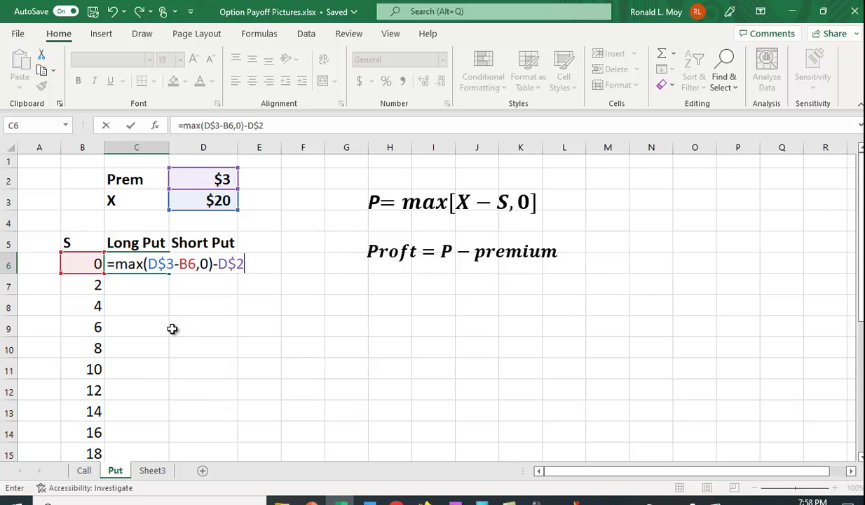
key(Return)
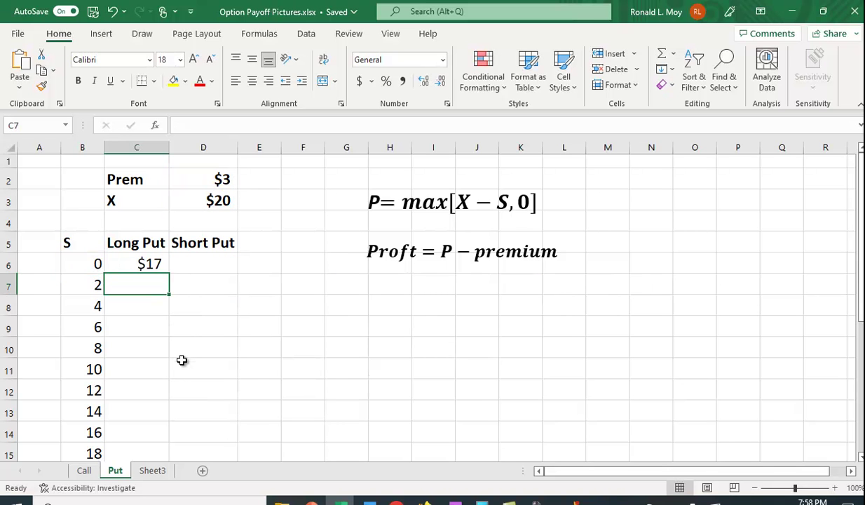
click(145, 263)
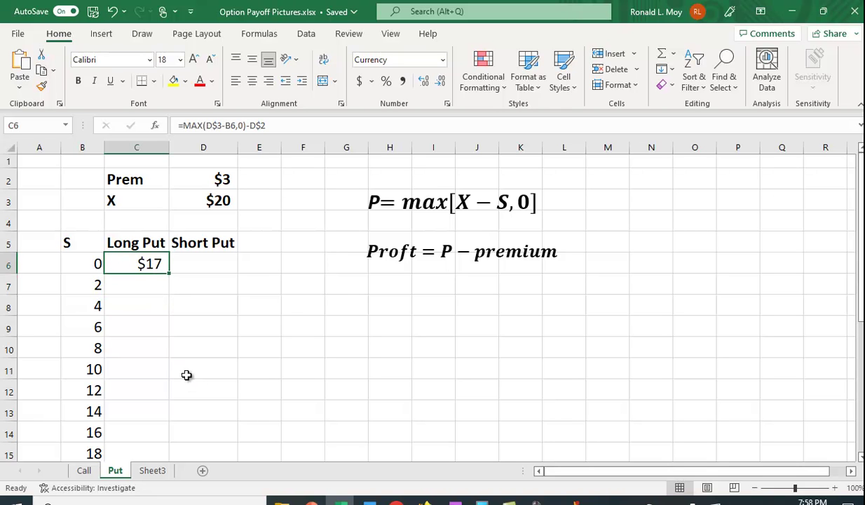
drag(170, 275, 165, 426)
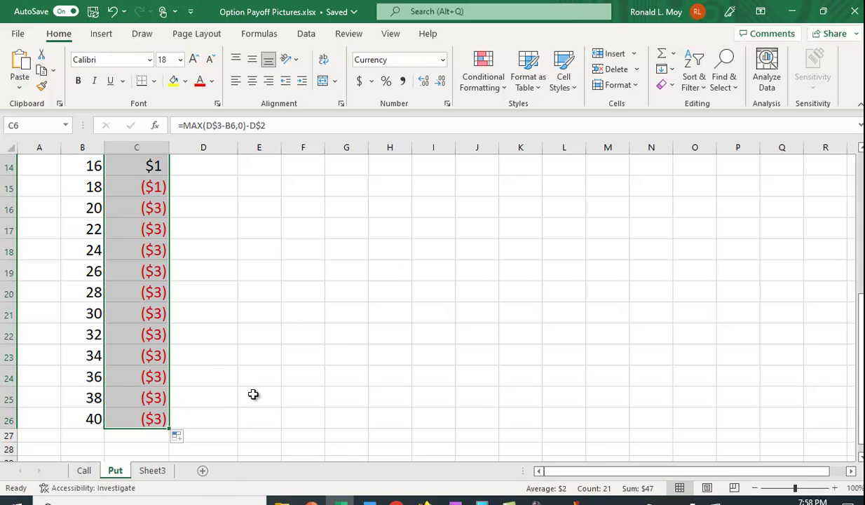
scroll(241, 386, up, 1)
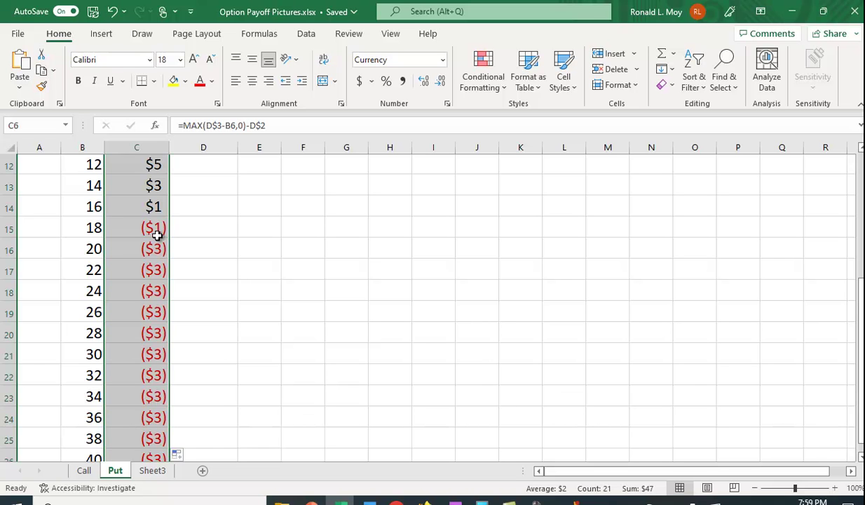
scroll(158, 235, up, 2)
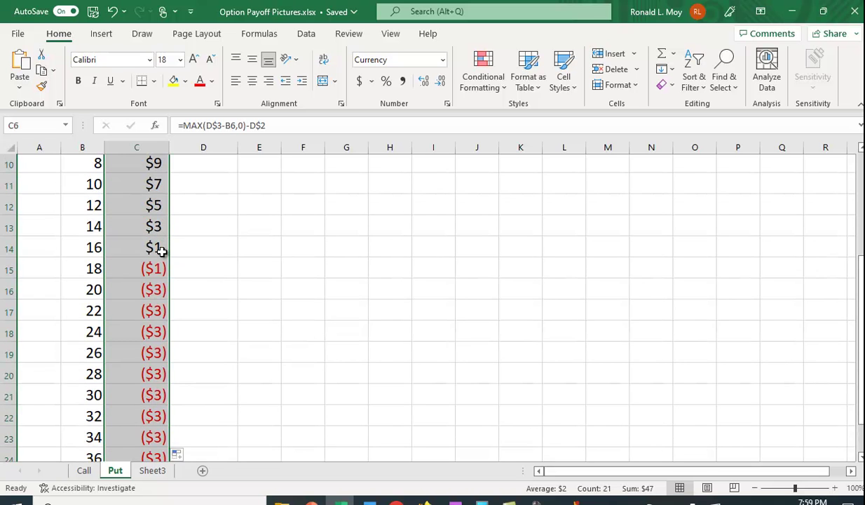
scroll(166, 278, up, 2)
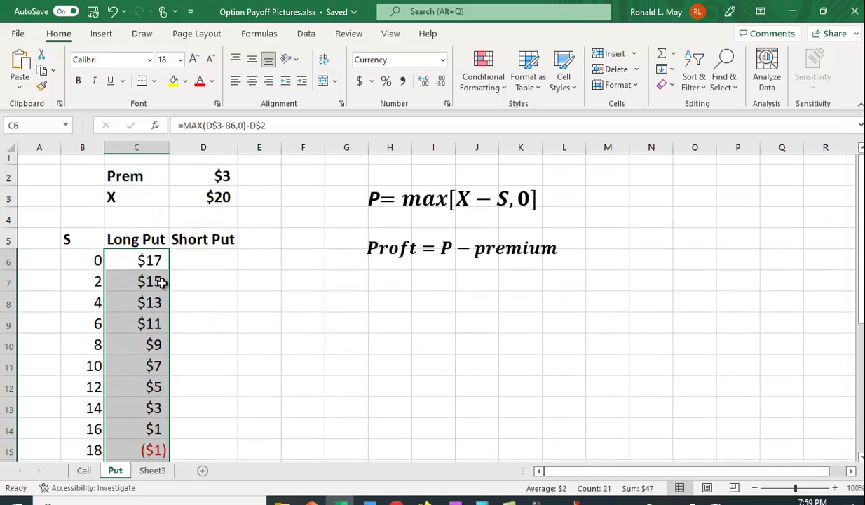
scroll(162, 281, down, 1)
click(153, 223)
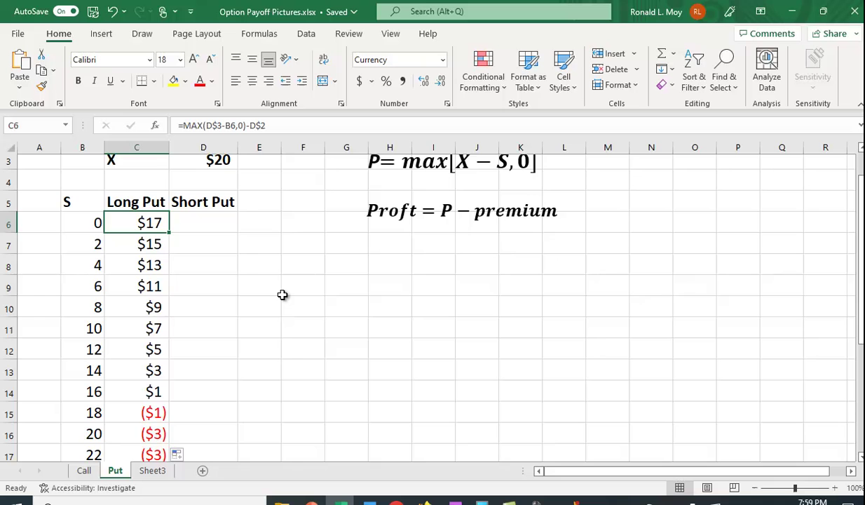
scroll(282, 298, up, 1)
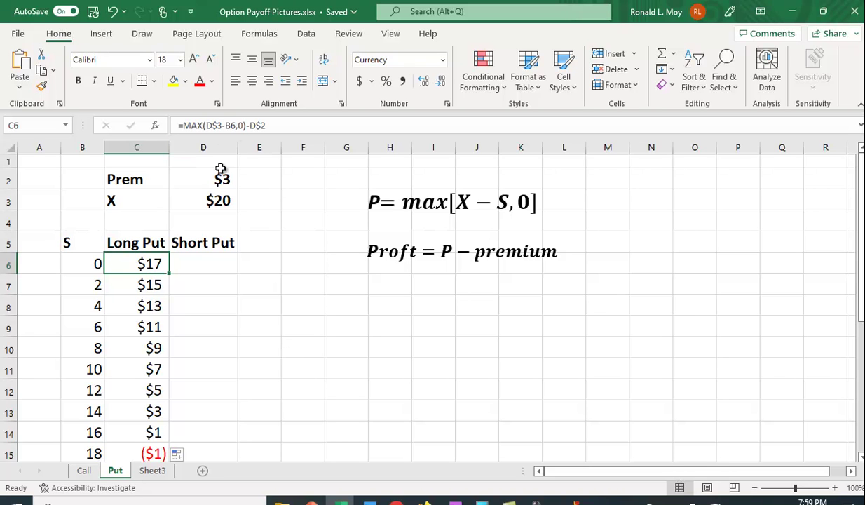
Enter =-C6 in D6 and fill it down to D26 for the Short Put profits
click(210, 264)
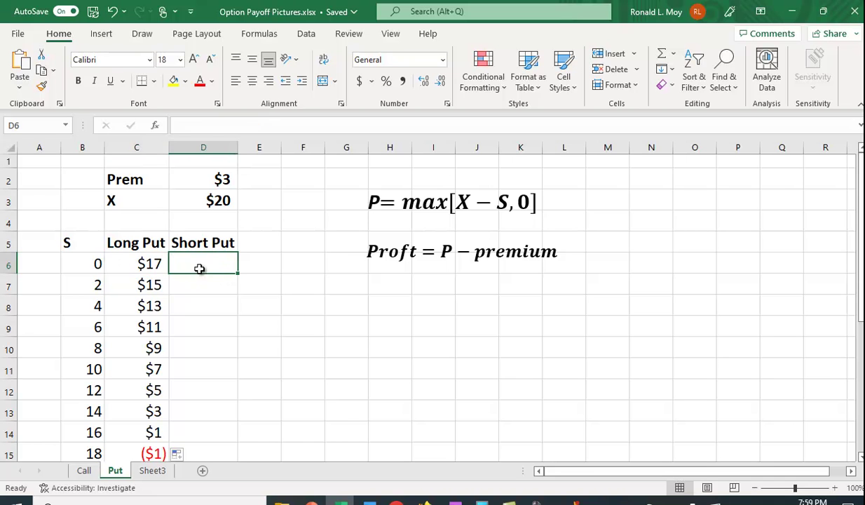
text(-)
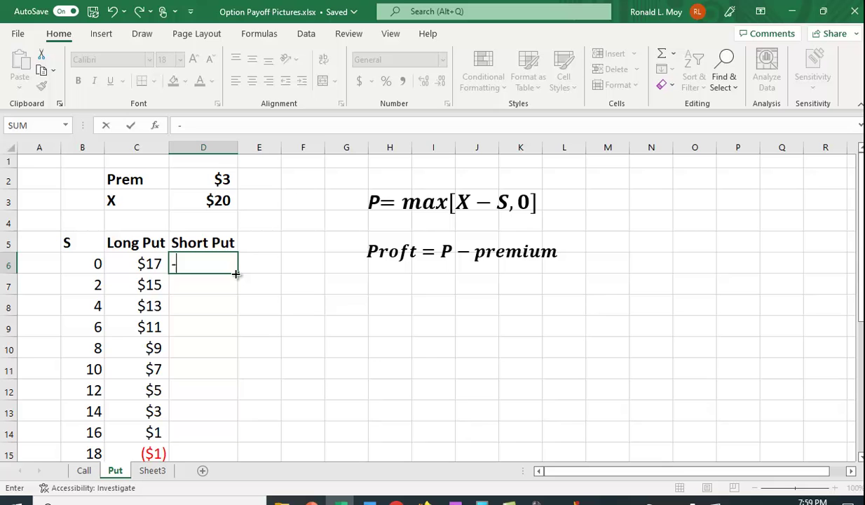
click(147, 263)
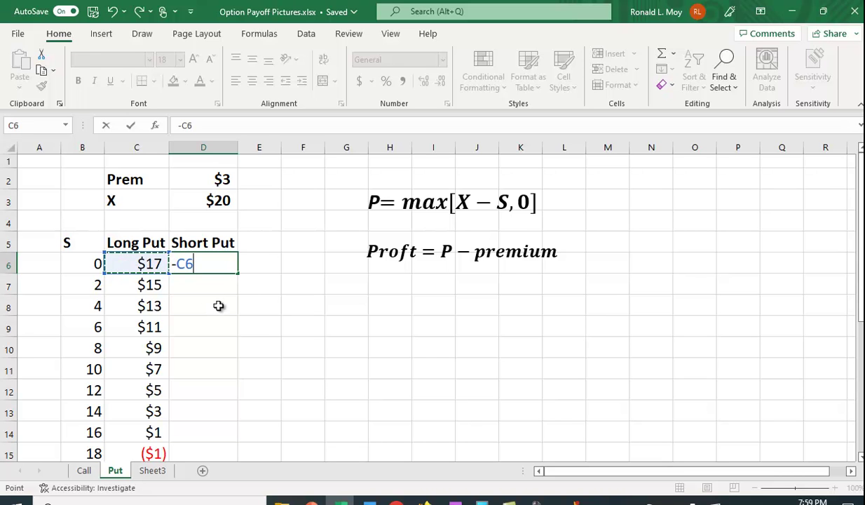
key(Return)
click(229, 265)
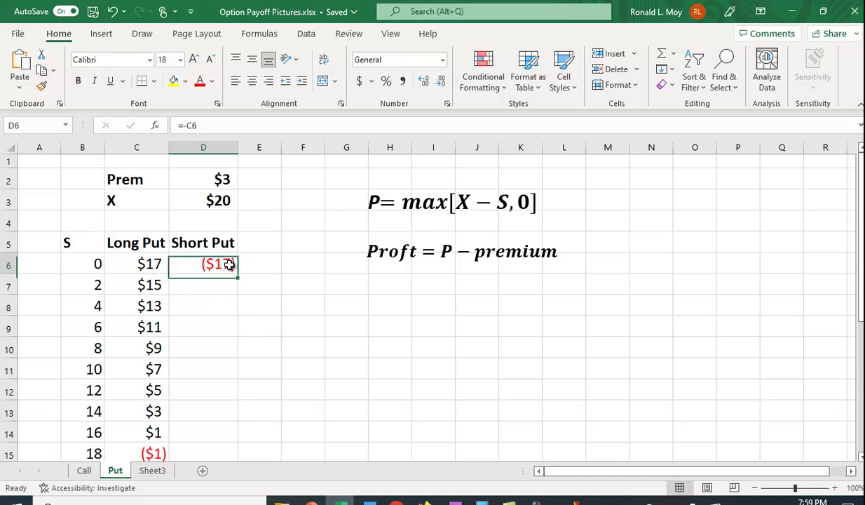
drag(237, 275, 232, 446)
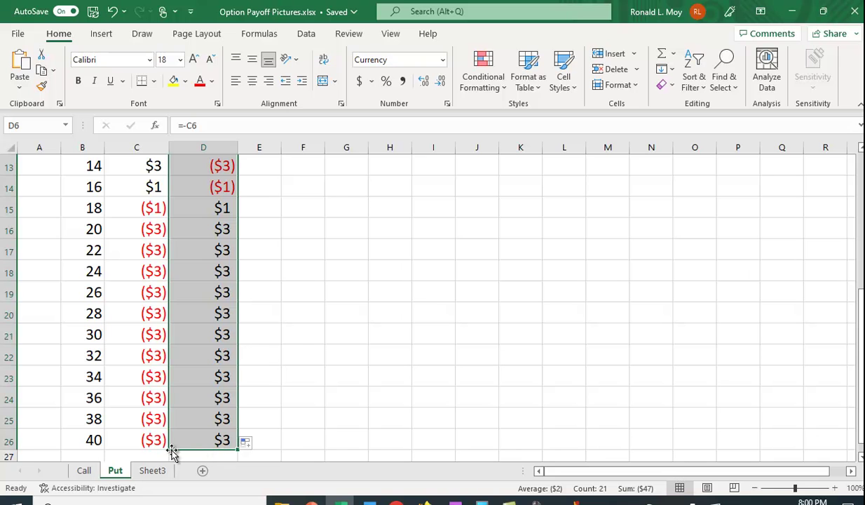
scroll(149, 441, up, 4)
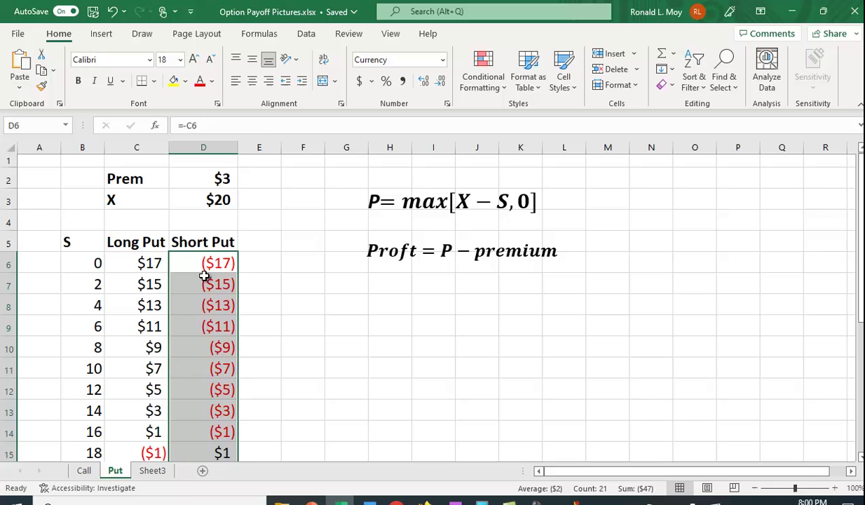
Select the B5:D26 put table and insert a recommended Line chart of Long Put and Short Put
click(340, 342)
drag(84, 243, 199, 424)
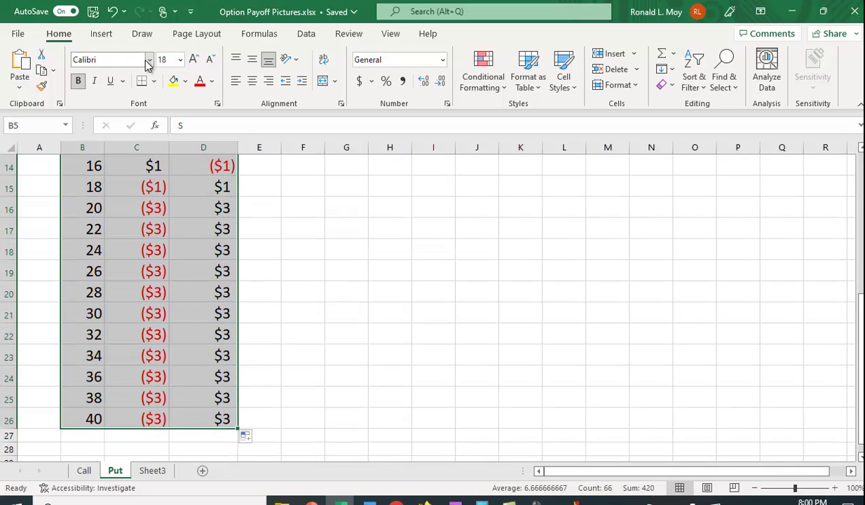
click(101, 34)
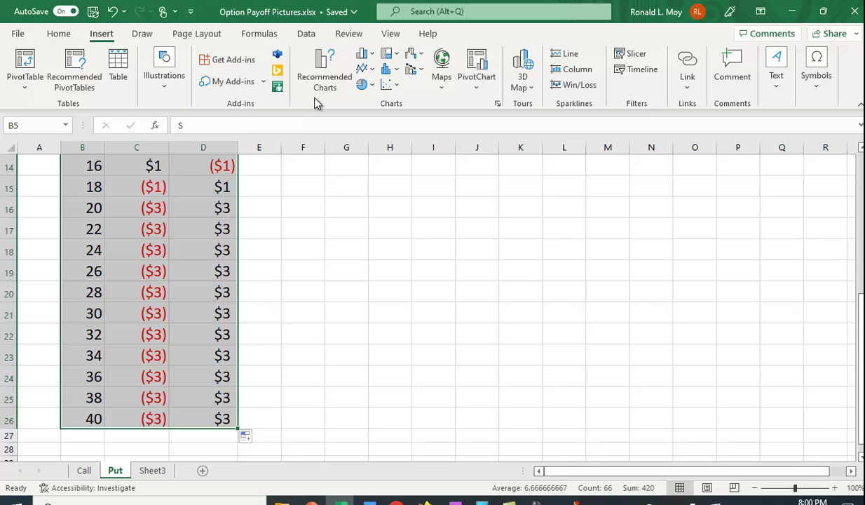
click(318, 72)
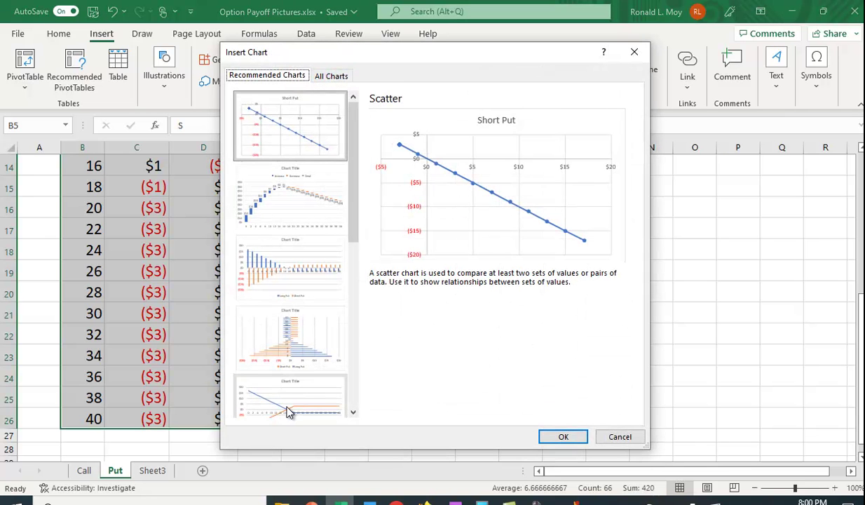
click(287, 411)
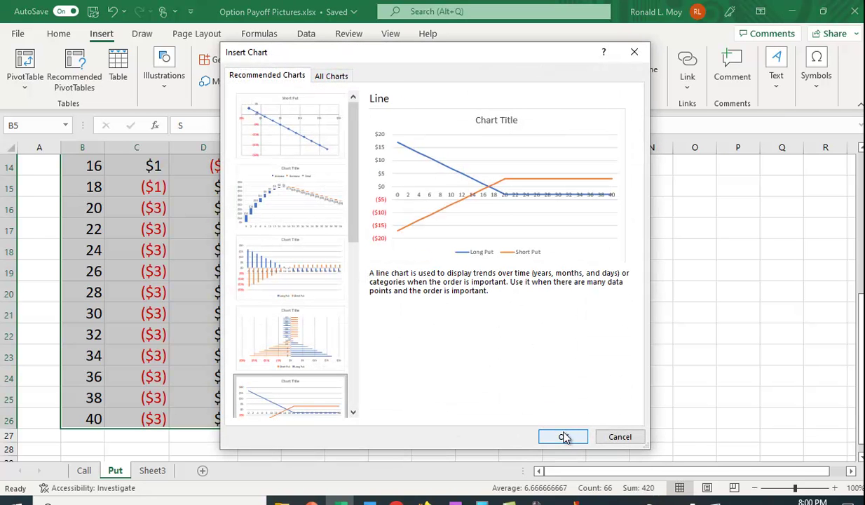
click(563, 436)
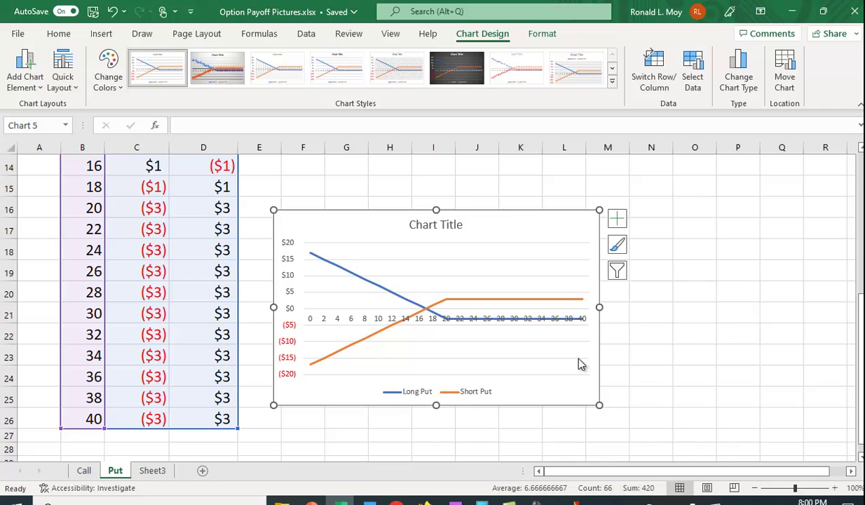
Filter the put chart to hide the Short Put series, leaving only the Long Put line
click(618, 275)
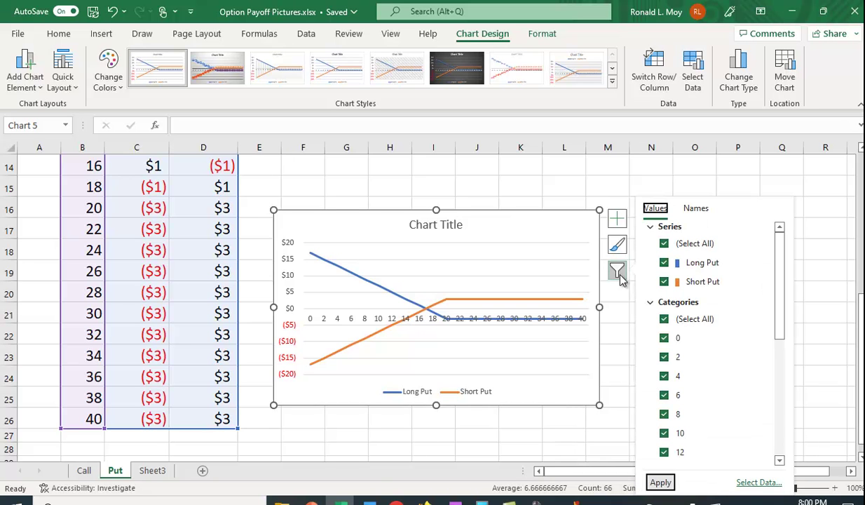
click(664, 282)
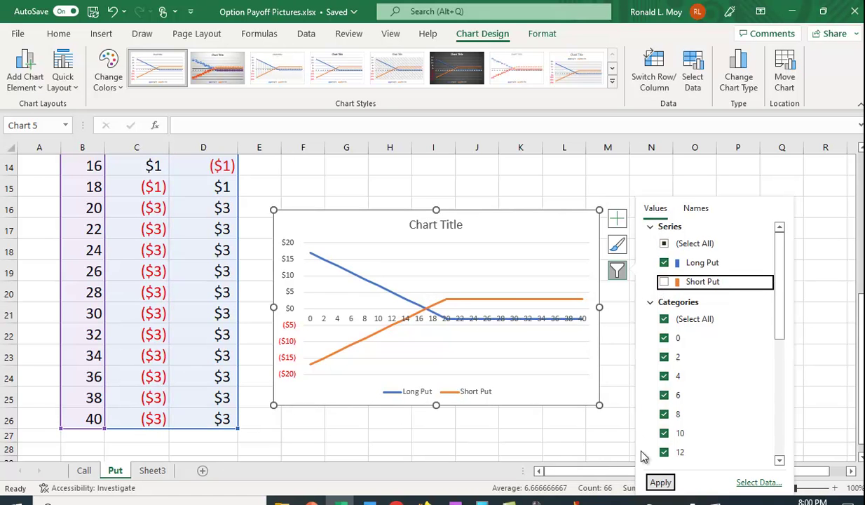
click(653, 481)
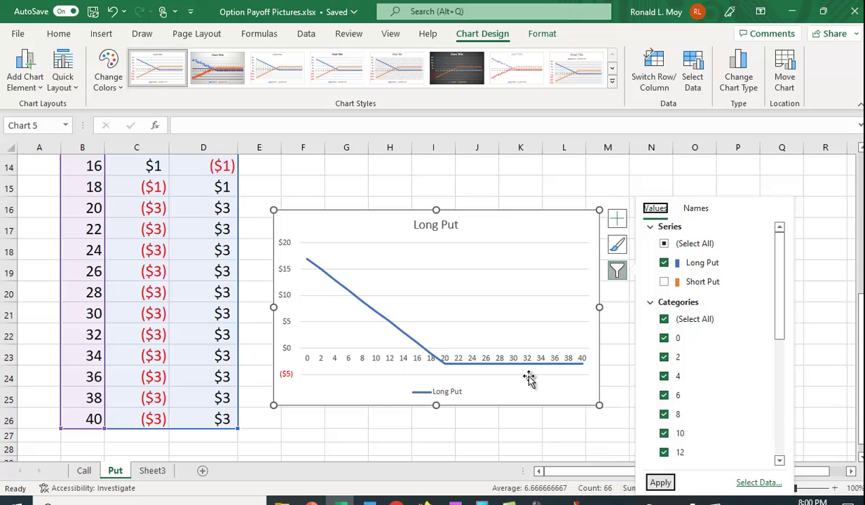
mouse_move(449, 373)
mouse_move(391, 327)
Change the chart filter to show Short Put and hide Long Put
click(664, 281)
click(664, 263)
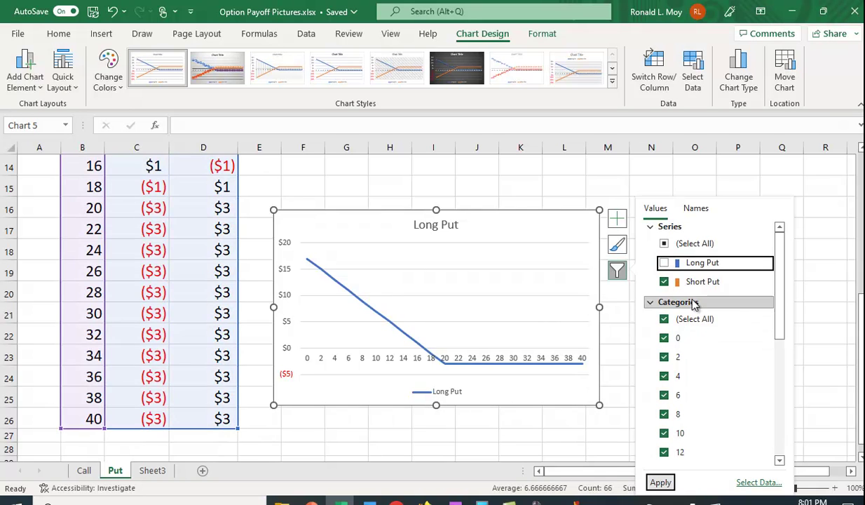
click(660, 482)
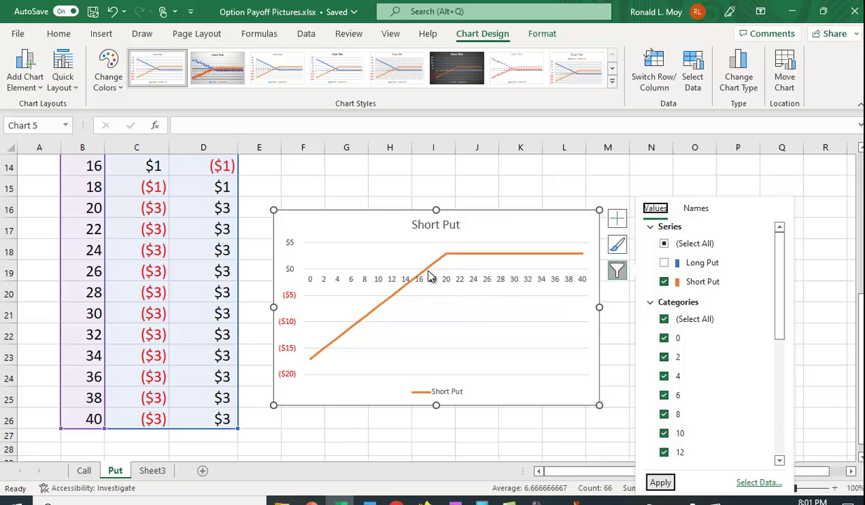
mouse_move(430, 277)
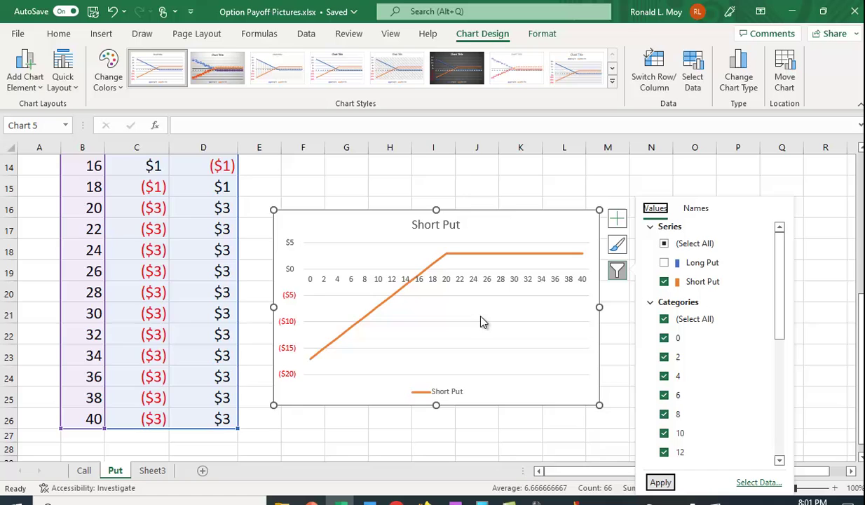
Re-include the Long Put series in the chart filter so both put lines display
click(663, 262)
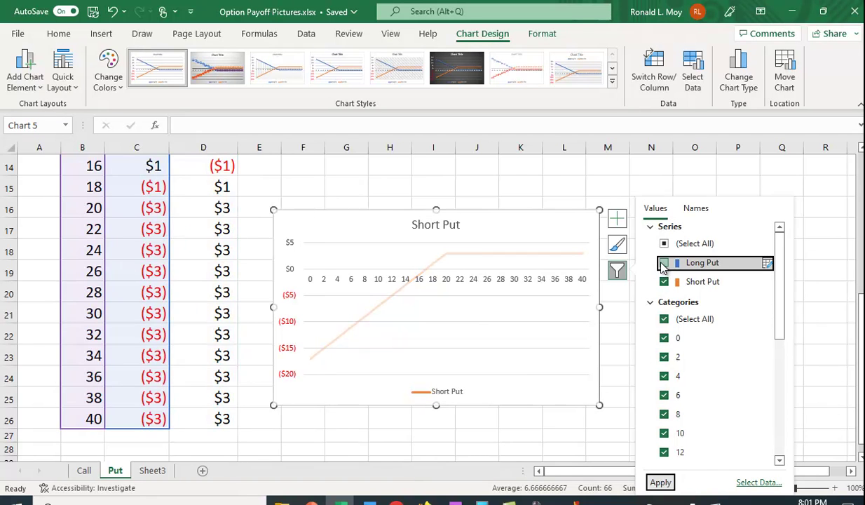
click(661, 482)
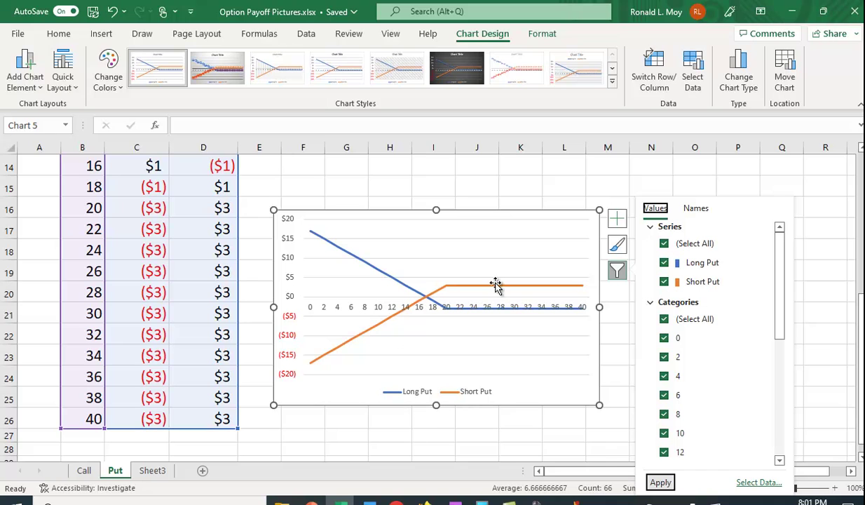
mouse_move(493, 313)
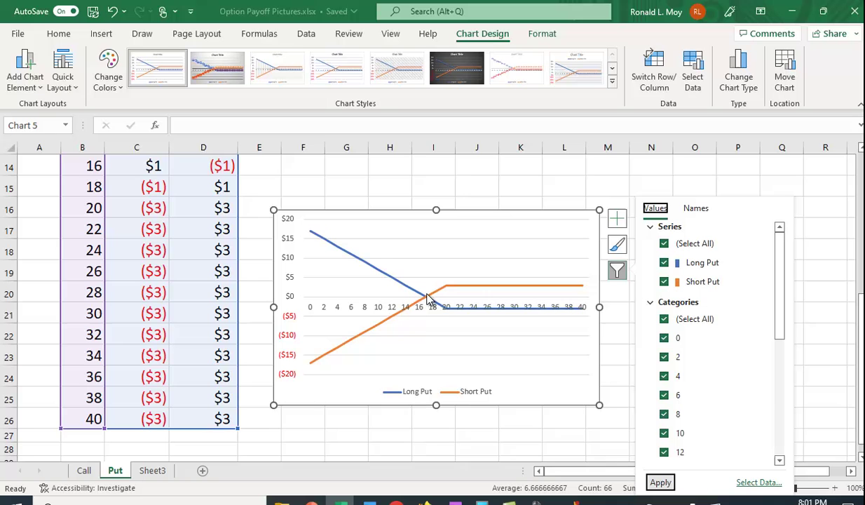
mouse_move(427, 296)
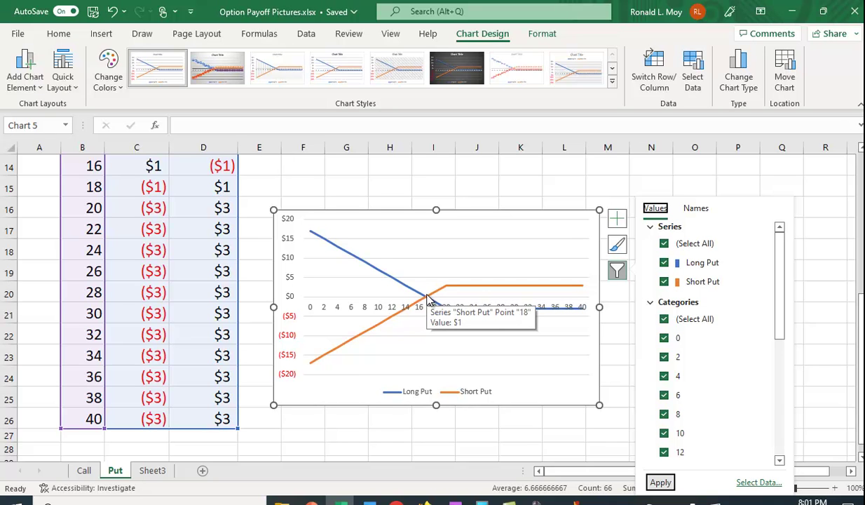